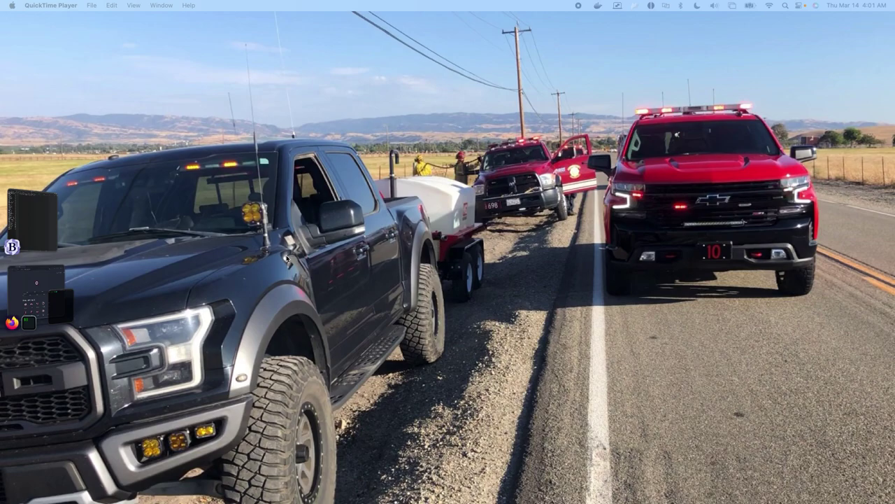
Open iTerm2, clear the screen and log in to the JamBox serial console as root.
{"action": "left_click", "coordinate": [52, 280]}
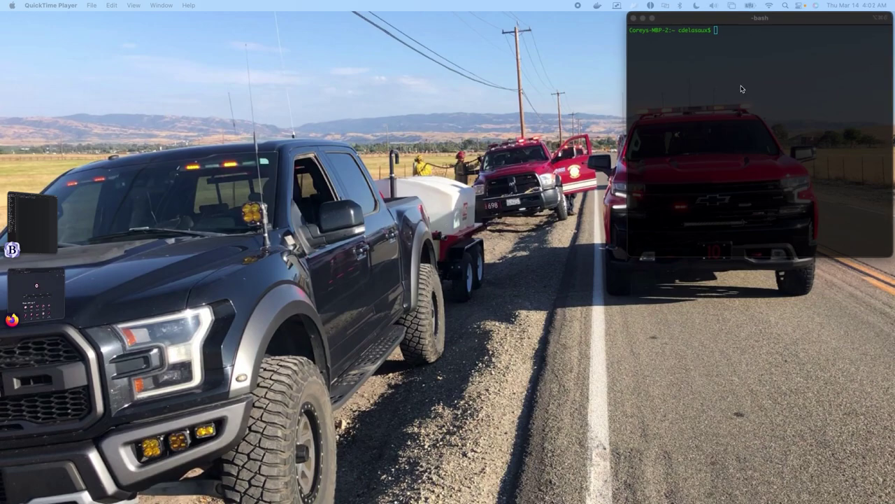
{"action": "left_click", "coordinate": [739, 88]}
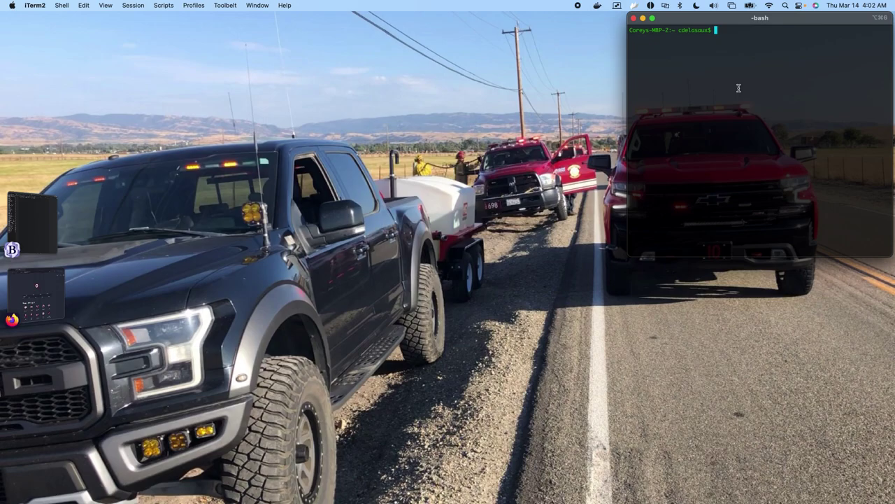
{"action": "type", "text": "clear"}
{"action": "key", "text": "Return"}
{"action": "key", "text": "Return"}
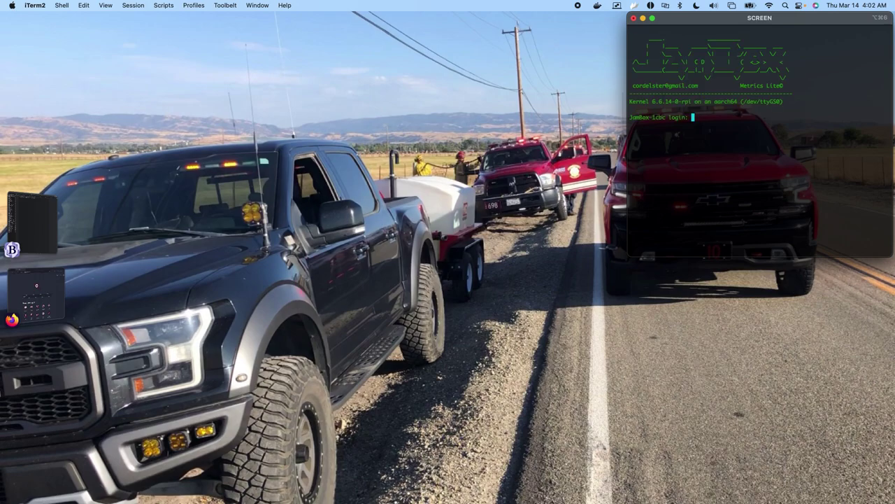
{"action": "type", "text": "root"}
{"action": "key", "text": "Return"}
{"action": "key", "text": "Return"}
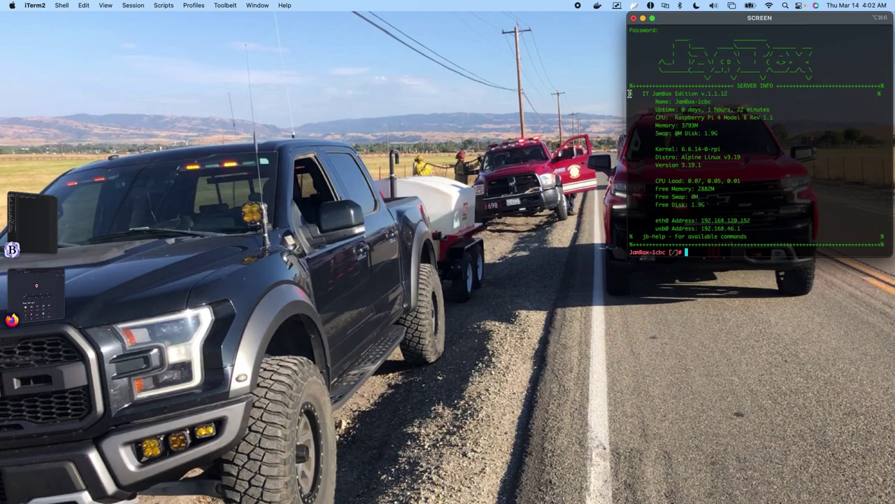
Highlight the banner's system info and Free Memory lines, then begin an apk command.
{"action": "left_click_drag", "start_coordinate": [630, 93], "coordinate": [780, 128]}
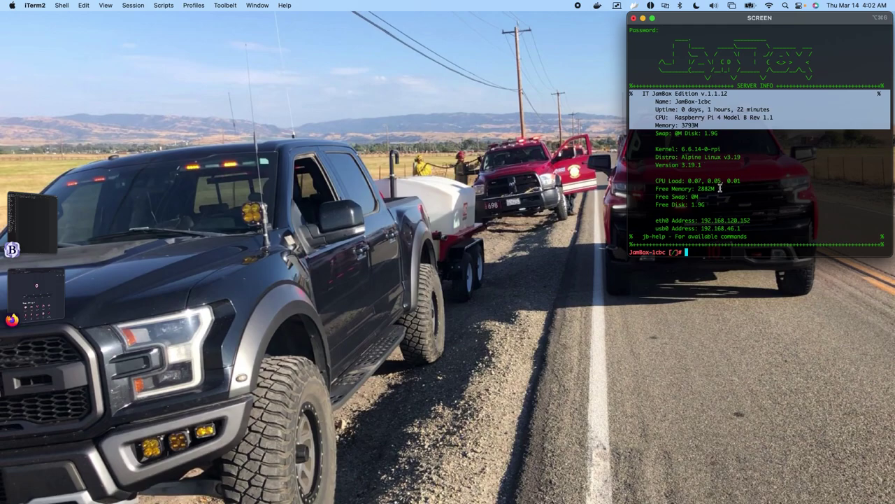
{"action": "left_click_drag", "start_coordinate": [720, 187], "coordinate": [639, 187]}
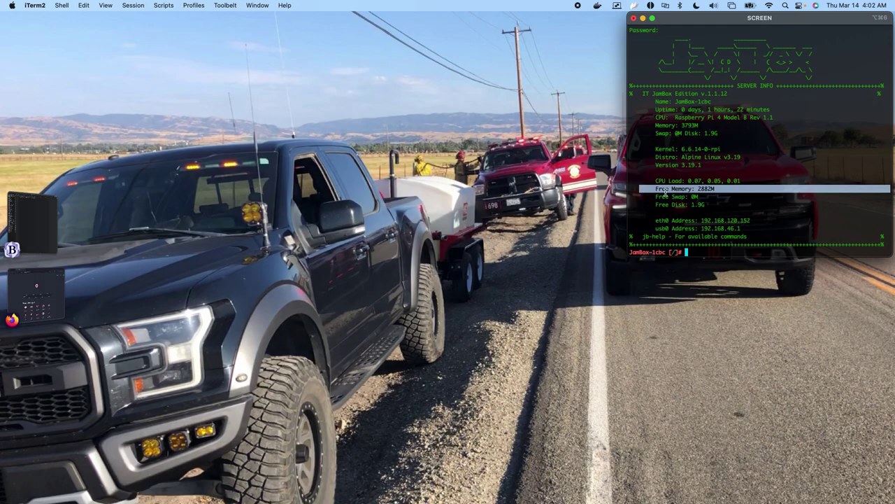
{"action": "left_click_drag", "start_coordinate": [724, 188], "coordinate": [637, 189]}
{"action": "left_click", "coordinate": [729, 229]}
{"action": "key", "text": "Return"}
{"action": "key", "text": "Return"}
{"action": "key", "text": "Return"}
{"action": "key", "text": "Return"}
{"action": "key", "text": "Return"}
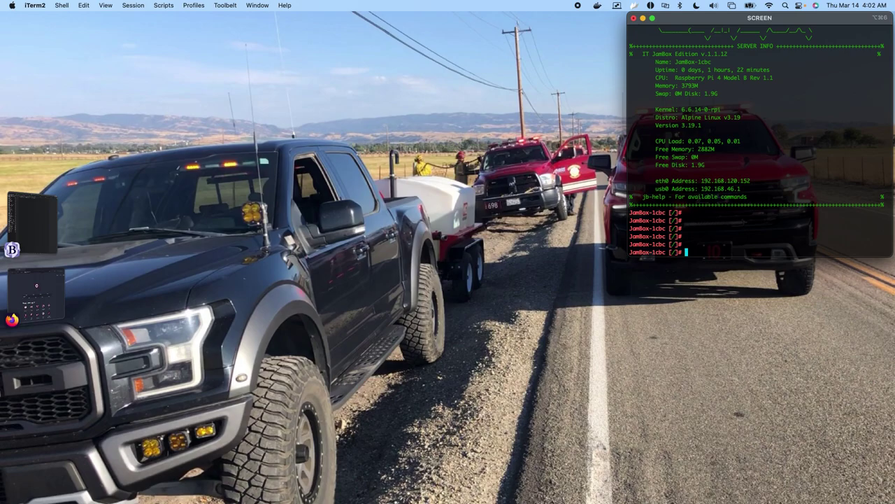
{"action": "type", "text": "apk"}
Run apk list prometheus-node-exporter, fixing the 'nnode' typo, to confirm version 1.6.1-r2.
{"action": "type", "text": "list prometheus-nnode-exporter"}
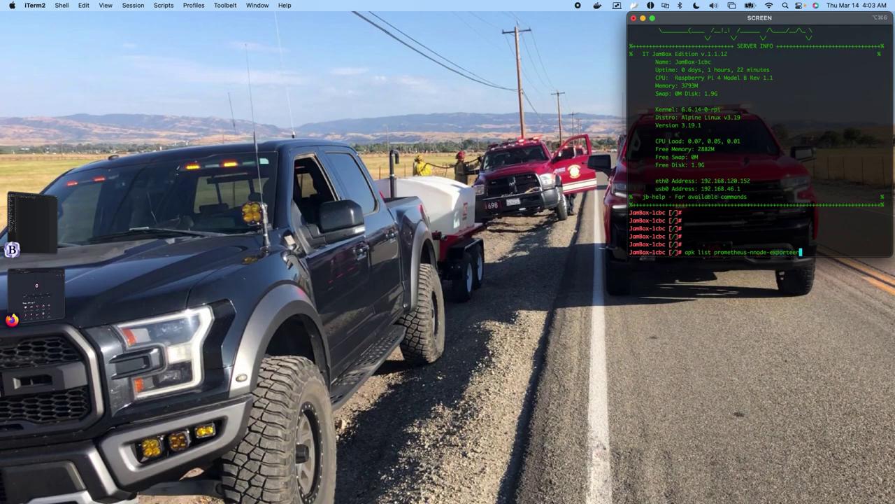
{"action": "key", "text": "BackSpace"}
{"action": "key", "text": "BackSpace"}
{"action": "type", "text": "r"}
{"action": "key", "text": "Return"}
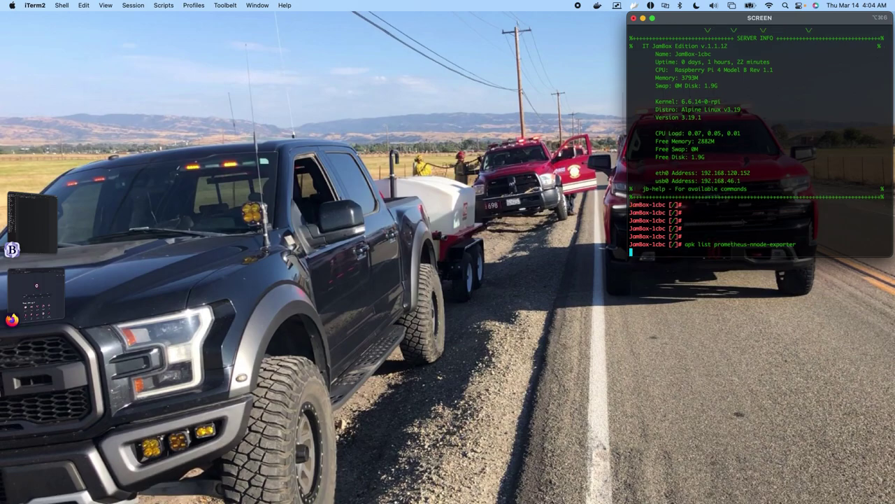
{"action": "key", "text": "Up"}
{"action": "key", "text": "Left"}
{"action": "key", "text": "Left"}
{"action": "key", "text": "Left"}
{"action": "key", "text": "Left"}
{"action": "key", "text": "Left"}
{"action": "key", "text": "Left"}
{"action": "key", "text": "Left"}
{"action": "key", "text": "Left"}
{"action": "key", "text": "Left"}
{"action": "key", "text": "Left"}
{"action": "key", "text": "Left"}
{"action": "key", "text": "Left"}
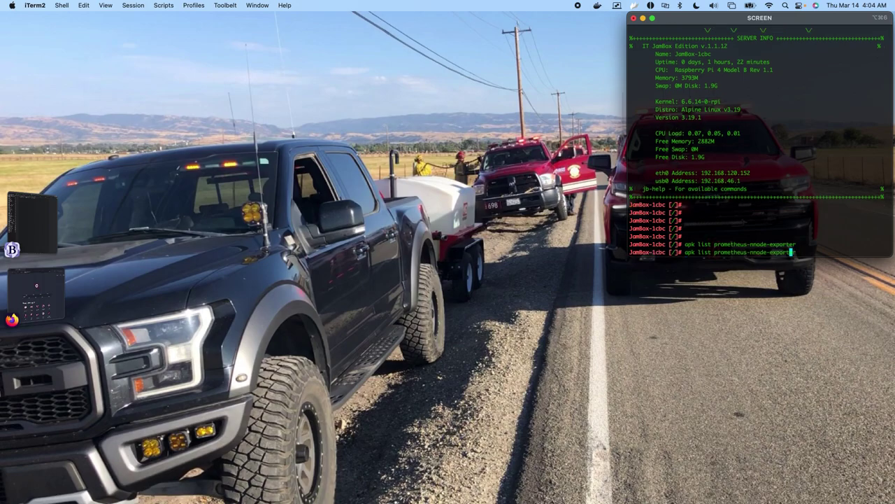
{"action": "key", "text": "BackSpace"}
{"action": "key", "text": "Return"}
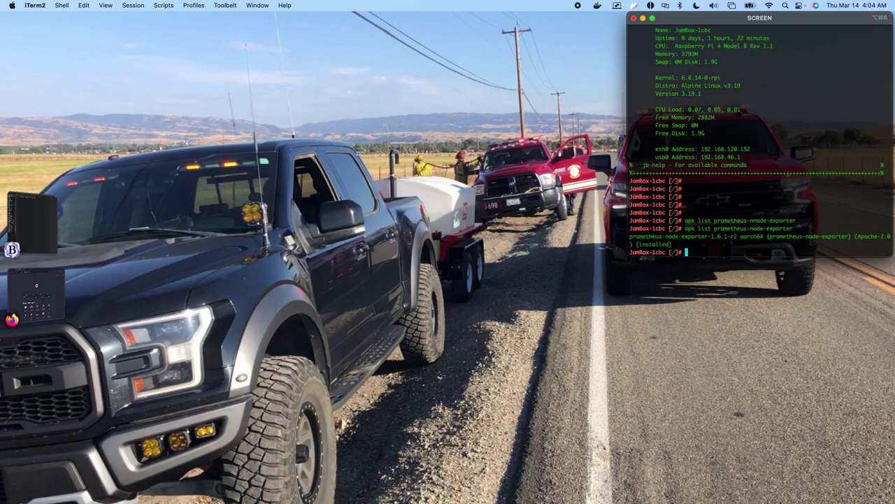
{"action": "type", "text": "rc-status"}
Run rc-status to show grafana, victoria-metrics and node-exporter started, then add blank prompts.
{"action": "key", "text": "Return"}
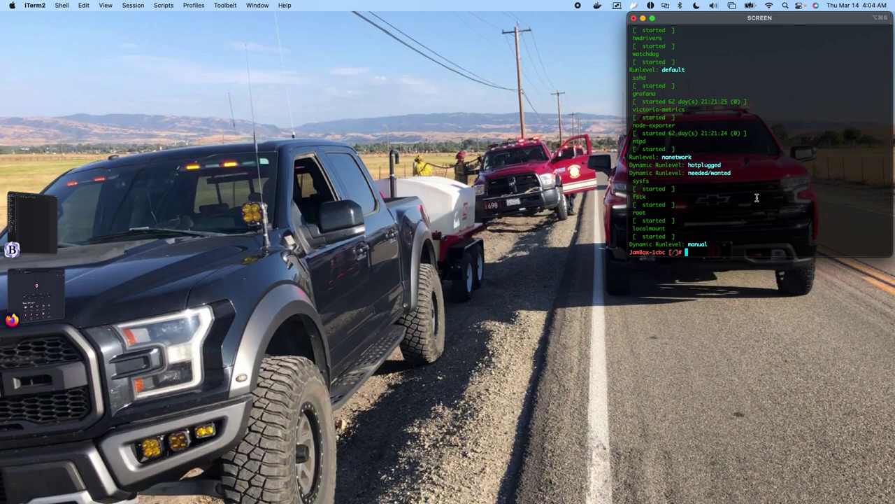
{"action": "key", "text": "Return"}
{"action": "key", "text": "Return"}
{"action": "key", "text": "Return"}
{"action": "key", "text": "Return"}
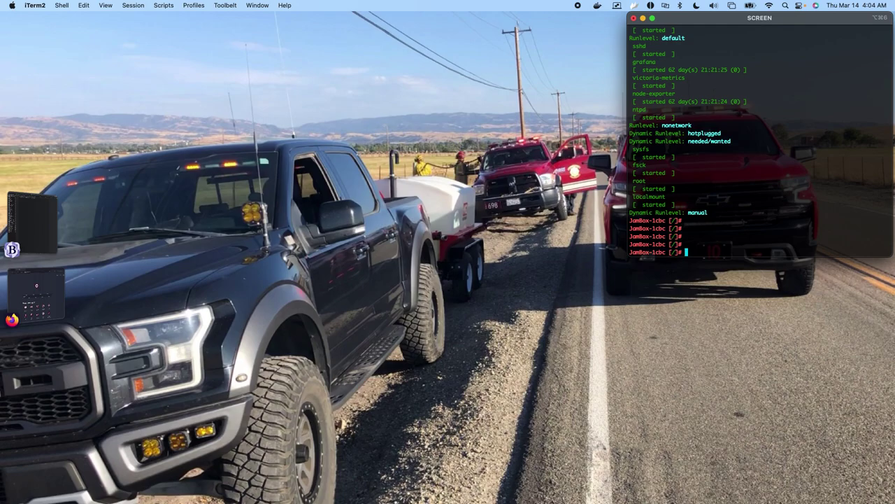
{"action": "key", "text": "Return"}
{"action": "key", "text": "Return"}
{"action": "key", "text": "Return"}
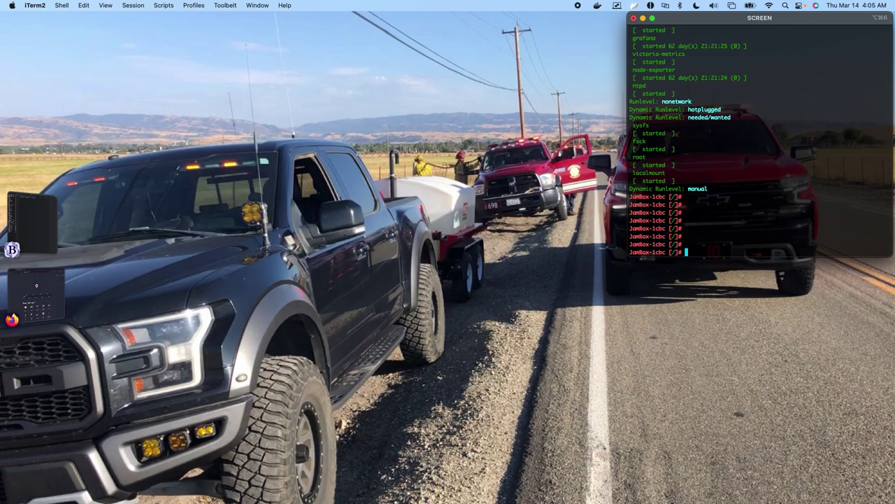
{"action": "key", "text": "Return"}
{"action": "key", "text": "Return"}
{"action": "key", "text": "Return"}
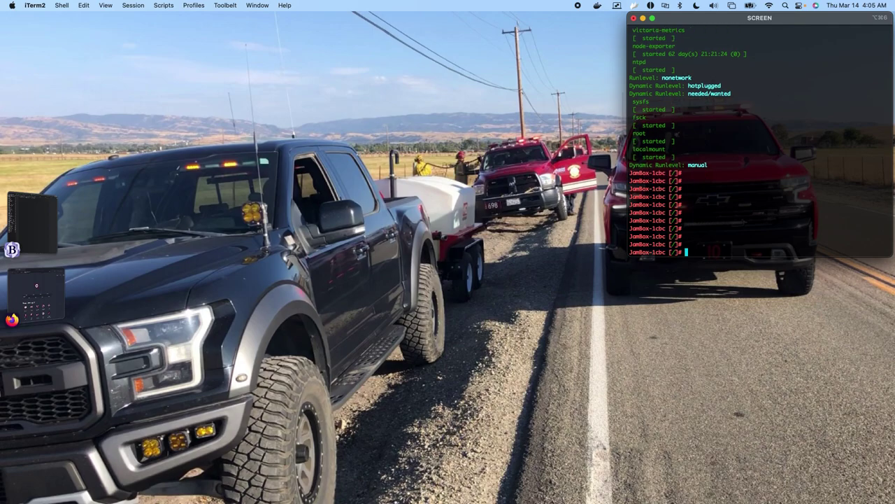
{"action": "type", "text": "cat /"}
Print /etc/conf.d/node-exporter and highlight its ARGS value --collector.textfile.directory=/tmp/node_exporter.
{"action": "key", "text": "BackSpace"}
{"action": "type", "text": "/"}
{"action": "type", "text": "ect"}
{"action": "key", "text": "BackSpace"}
{"action": "key", "text": "BackSpace"}
{"action": "type", "text": "tc/"}
{"action": "type", "text": "conf"}
{"action": "key", "text": "Tab"}
{"action": "type", "text": "n"}
{"action": "key", "text": "Tab"}
{"action": "key", "text": "Tab"}
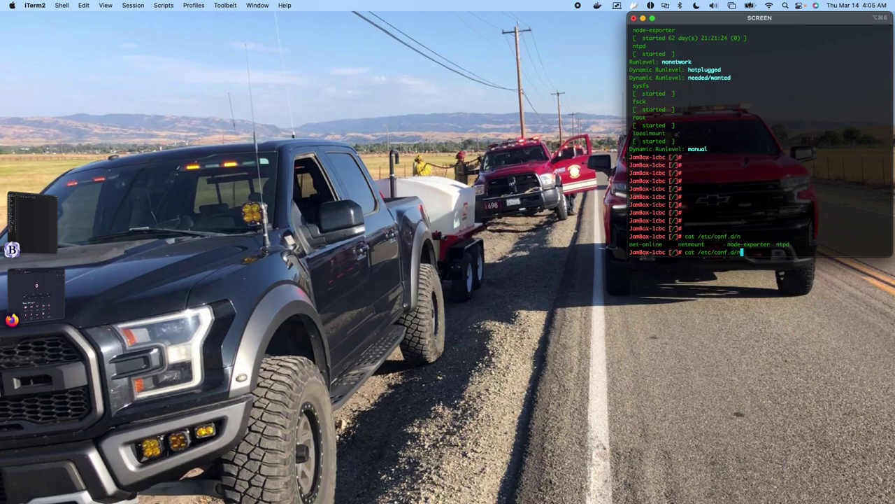
{"action": "type", "text": "o"}
{"action": "key", "text": "Tab"}
{"action": "key", "text": "Return"}
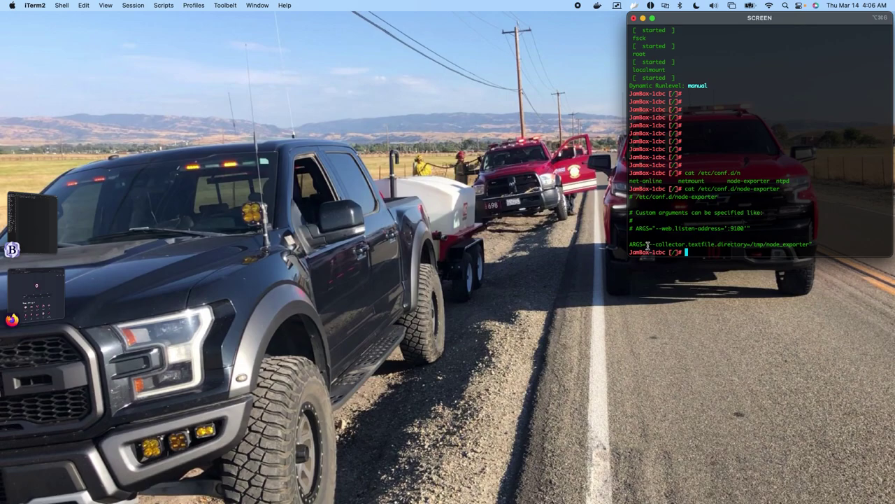
{"action": "left_click_drag", "start_coordinate": [649, 245], "coordinate": [670, 245]}
{"action": "left_click_drag", "start_coordinate": [810, 245], "coordinate": [649, 246]}
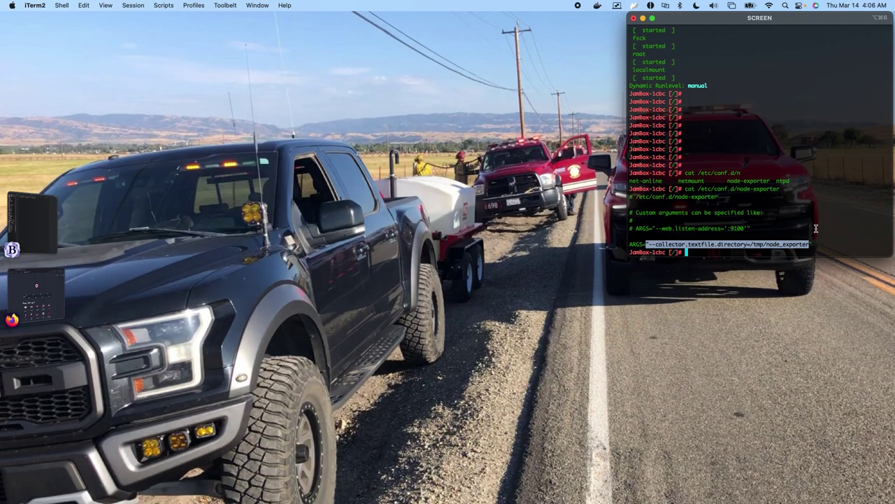
Print the /etc/init.d/node-exporter init script.
{"action": "type", "text": "cat "}
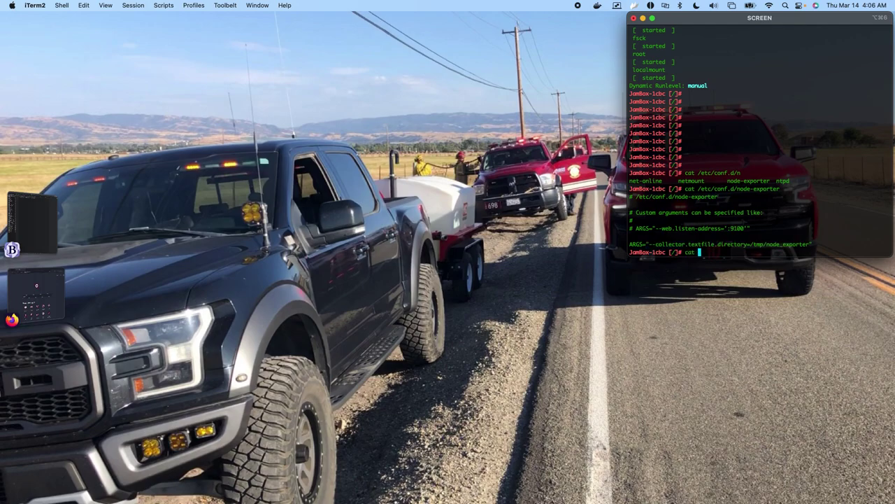
{"action": "type", "text": "/"}
{"action": "type", "text": "etc/innit.d"}
{"action": "key", "text": "BackSpace"}
{"action": "key", "text": "BackSpace"}
{"action": "key", "text": "BackSpace"}
{"action": "key", "text": "BackSpace"}
{"action": "key", "text": "BackSpace"}
{"action": "type", "text": "it.d/nod"}
{"action": "key", "text": "Tab"}
{"action": "key", "text": "Return"}
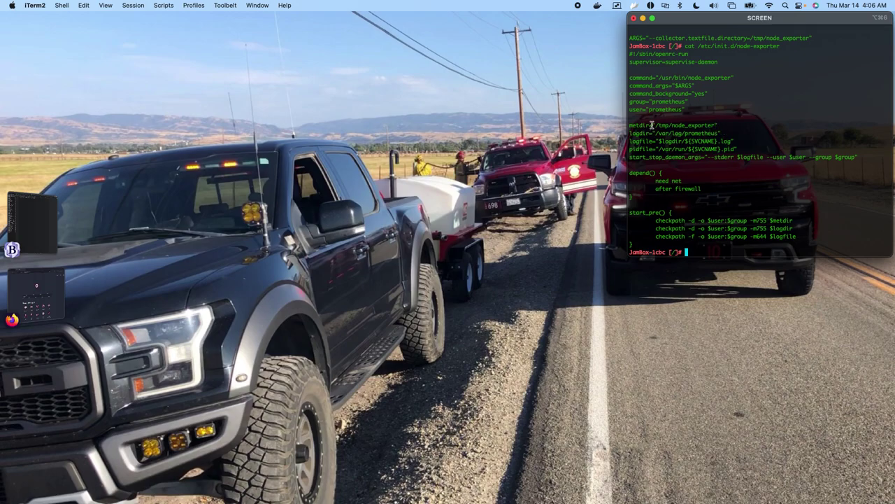
Highlight the metdir /tmp/node_exporter line and the first checkpath line, then add a blank prompt.
{"action": "left_click_drag", "start_coordinate": [655, 125], "coordinate": [680, 125]}
{"action": "triple_click", "coordinate": [715, 126]}
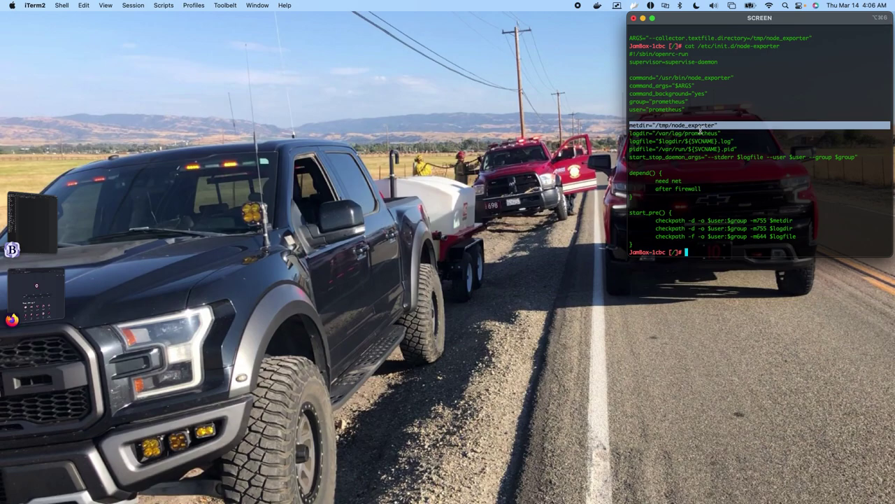
{"action": "left_click_drag", "start_coordinate": [796, 221], "coordinate": [644, 220]}
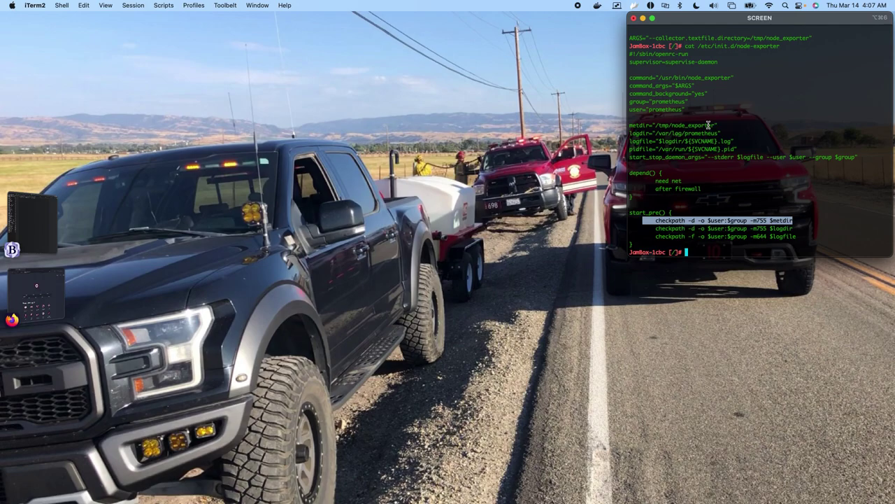
{"action": "left_click", "coordinate": [805, 212]}
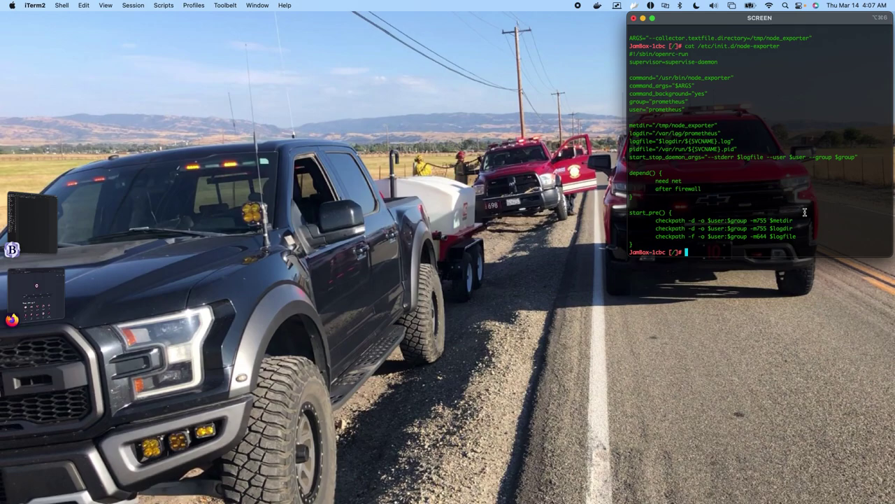
{"action": "key", "text": "Return"}
{"action": "key", "text": "Return"}
{"action": "key", "text": "Return"}
{"action": "key", "text": "Return"}
{"action": "key", "text": "Return"}
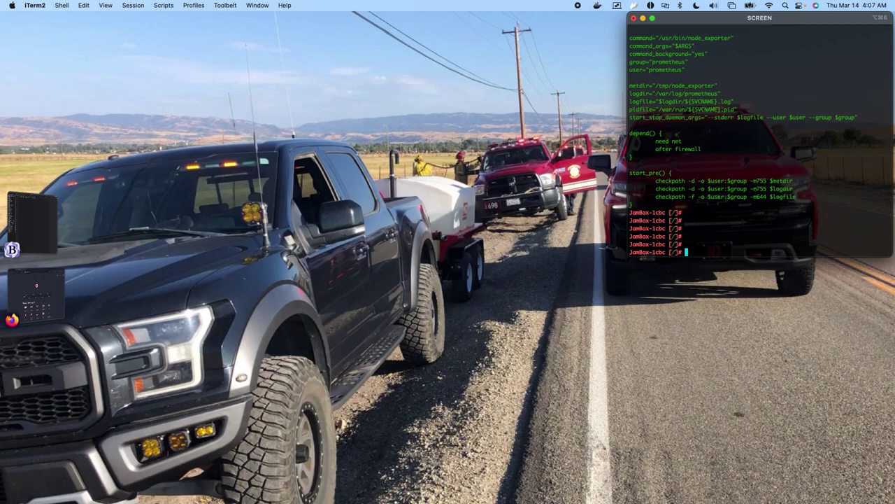
At a fresh prompt, start the command mesh_metrics.sh -f /root.
{"action": "key", "text": "Return"}
{"action": "key", "text": "Return"}
{"action": "key", "text": "Return"}
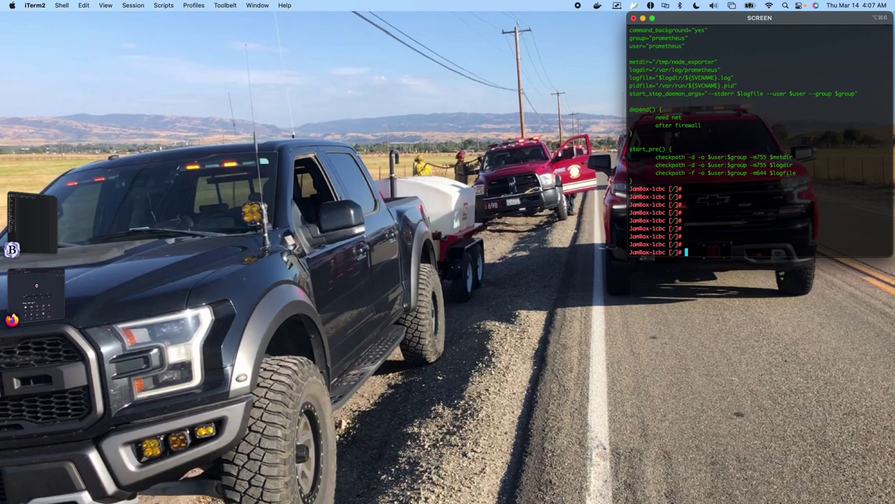
{"action": "type", "text": "mesh_met"}
{"action": "key", "text": "Tab"}
{"action": "type", "text": "-f /roo"}
Complete and run mesh_metrics.sh -f /root/example.lst -p /dev/ttyACM0 -r, showing the usage help.
{"action": "key", "text": "BackSpace"}
{"action": "type", "text": "ot"}
{"action": "type", "text": "/ex"}
{"action": "key", "text": "Tab"}
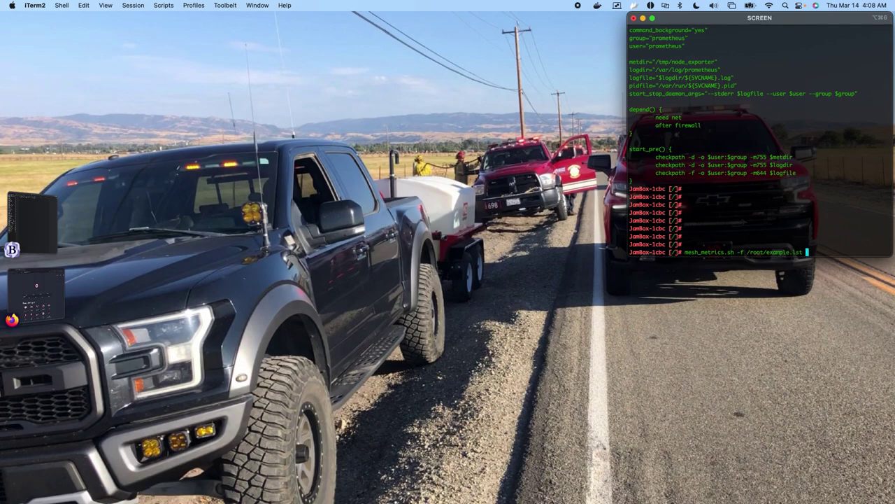
{"action": "type", "text": "-p /dev/"}
{"action": "type", "text": "ttyACM0 -r"}
{"action": "key", "text": "Return"}
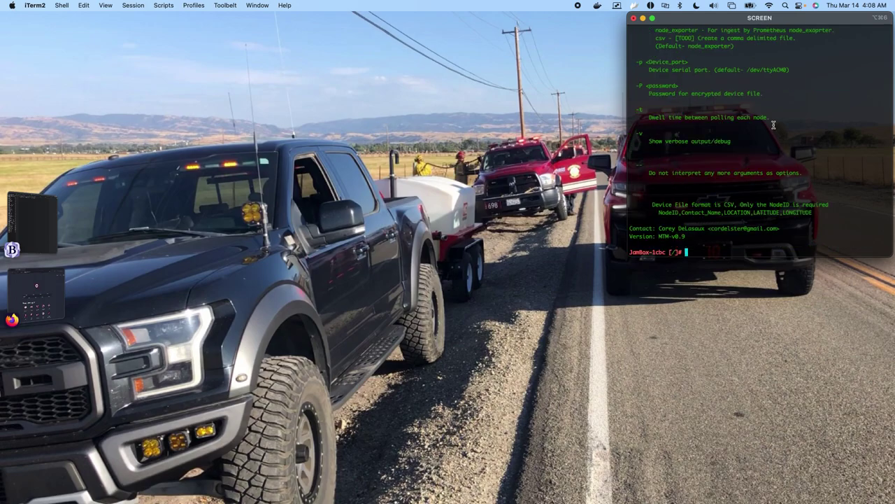
{"action": "scroll", "coordinate": [774, 124], "scroll_direction": "up", "scroll_amount": 5}
{"action": "scroll", "coordinate": [774, 124], "scroll_direction": "down", "scroll_amount": 5}
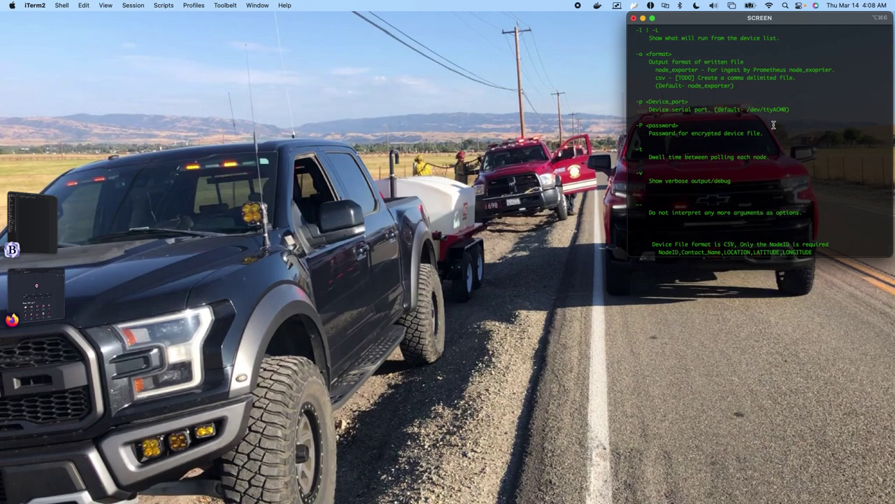
{"action": "scroll", "coordinate": [774, 125], "scroll_direction": "up", "scroll_amount": 3}
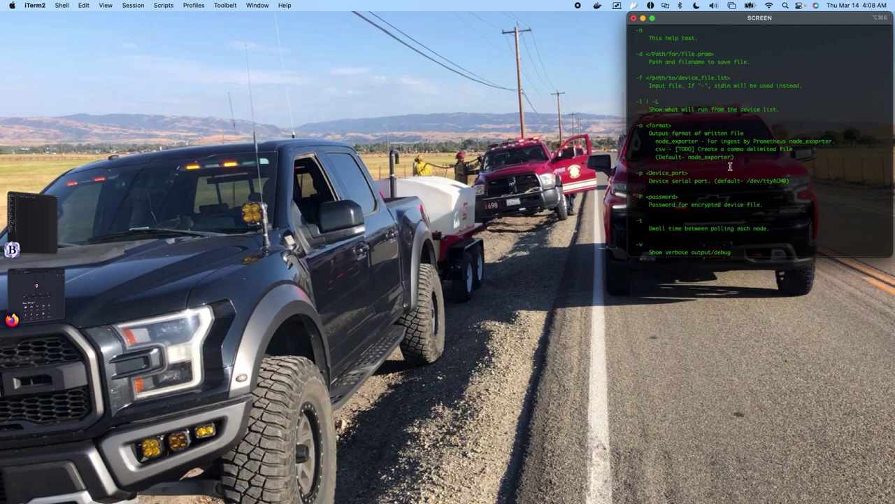
{"action": "scroll", "coordinate": [731, 166], "scroll_direction": "down", "scroll_amount": 5}
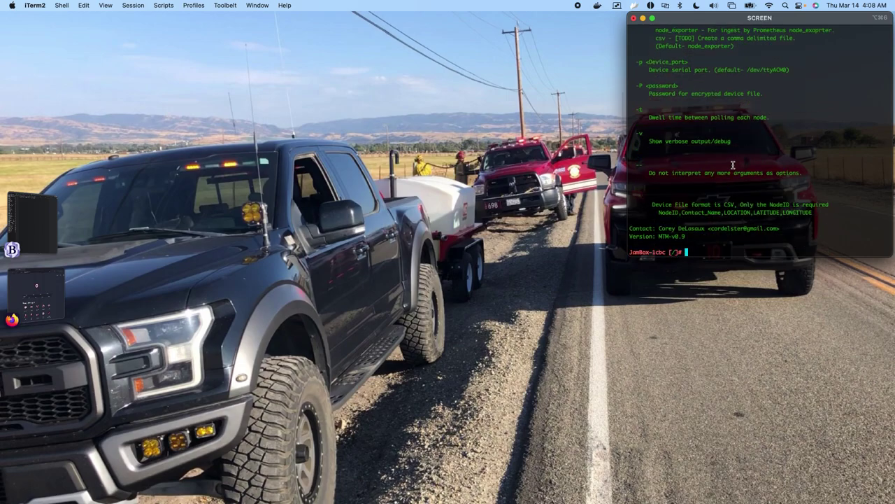
{"action": "scroll", "coordinate": [733, 166], "scroll_direction": "up", "scroll_amount": 5}
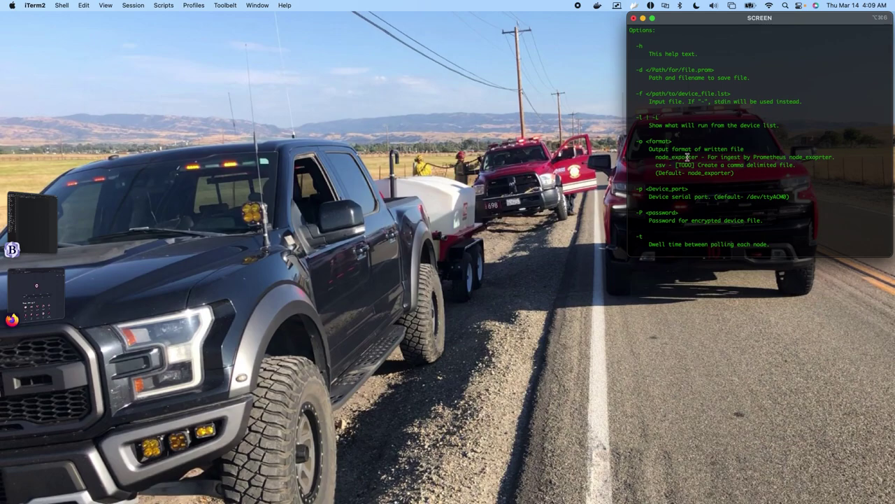
{"action": "scroll", "coordinate": [688, 157], "scroll_direction": "down", "scroll_amount": 5}
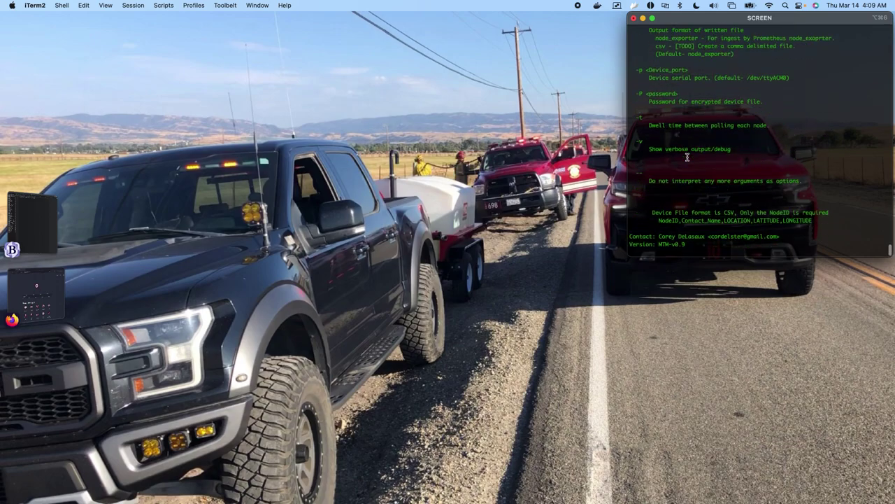
{"action": "scroll", "coordinate": [771, 222], "scroll_direction": "down", "scroll_amount": 1}
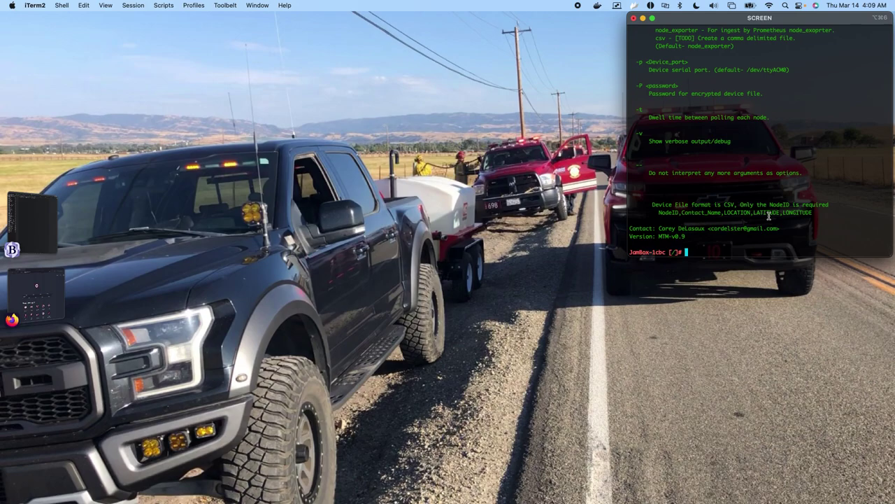
{"action": "type", "text": "mesh_metrics.sh -f /root/example.lst -p /dev/ttyACM0 -h"}
Rerun mesh_metrics.sh with -l to list the three node IDs.
{"action": "key", "text": "BackSpace"}
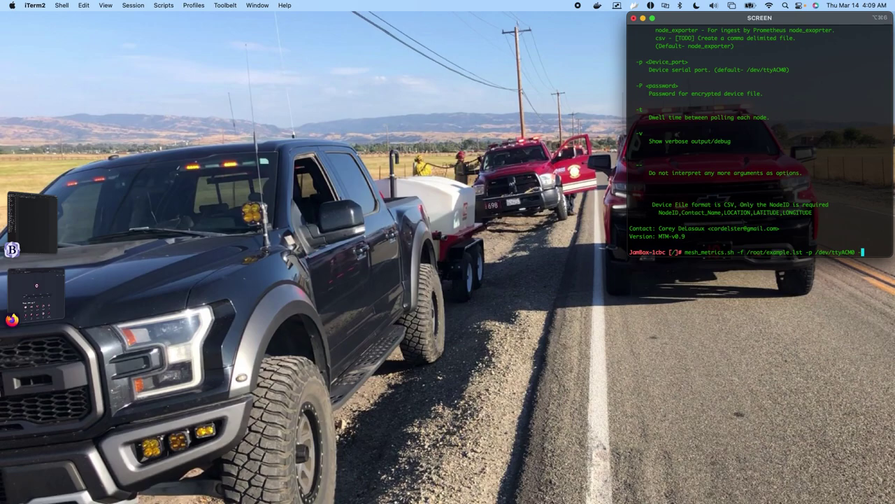
{"action": "type", "text": "l"}
{"action": "key", "text": "Return"}
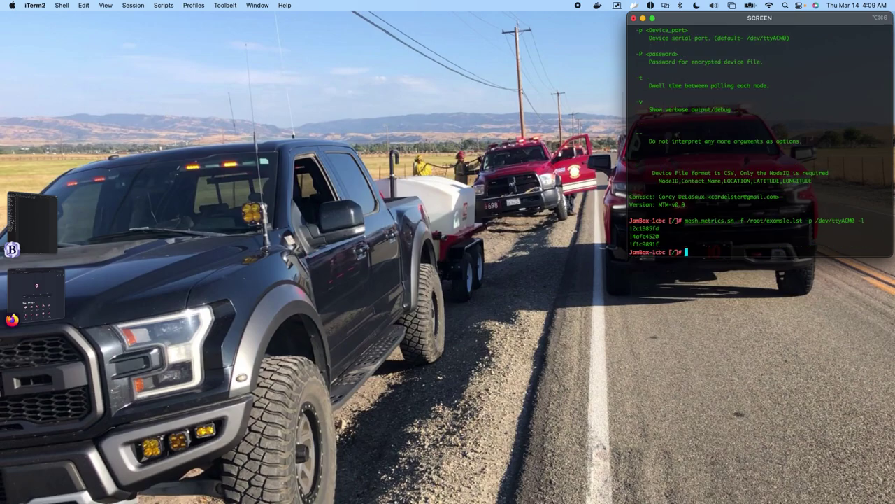
{"action": "left_click_drag", "start_coordinate": [665, 244], "coordinate": [625, 229]}
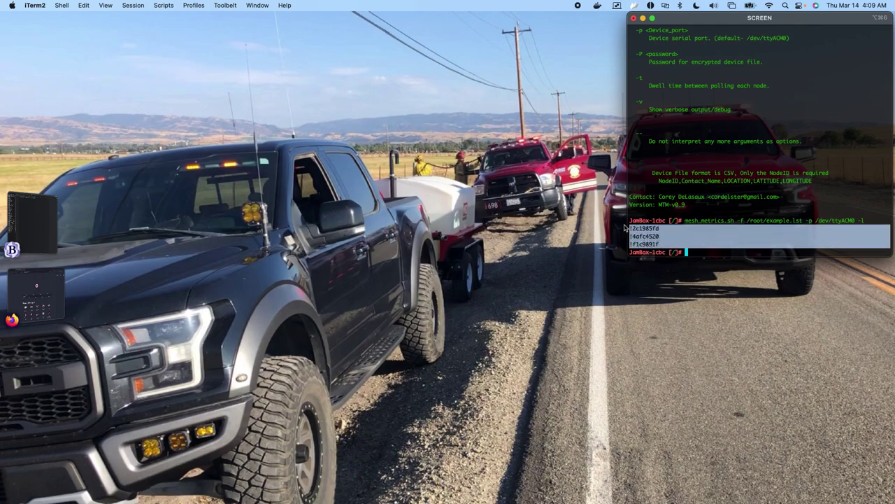
{"action": "left_click", "coordinate": [772, 191]}
Rerun it with -L to show each node's ID, contact, location and coordinates.
{"action": "key", "text": "Up"}
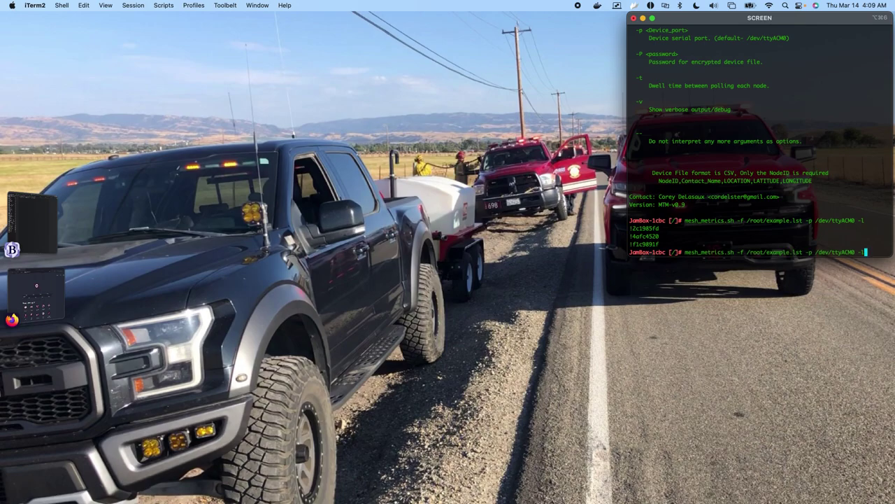
{"action": "key", "text": "BackSpace"}
{"action": "type", "text": "l"}
{"action": "key", "text": "Return"}
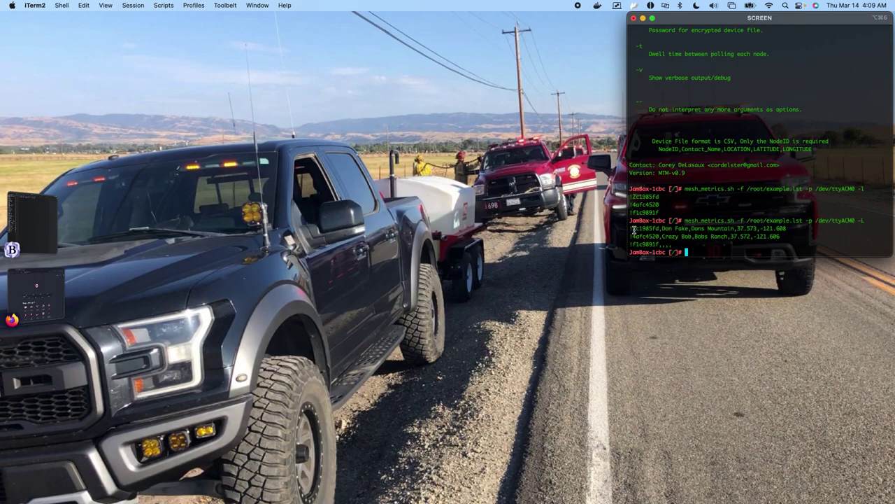
{"action": "left_click_drag", "start_coordinate": [635, 228], "coordinate": [662, 228]}
{"action": "left_click_drag", "start_coordinate": [735, 228], "coordinate": [793, 228]}
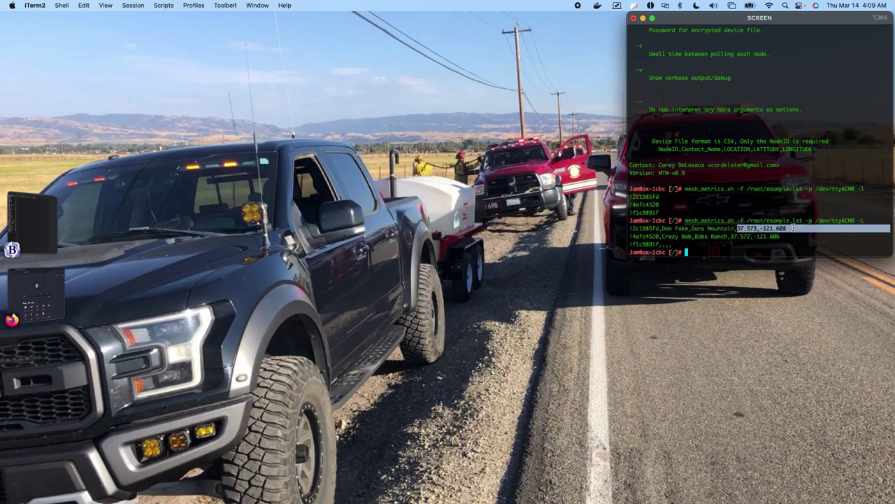
{"action": "left_click", "coordinate": [698, 250]}
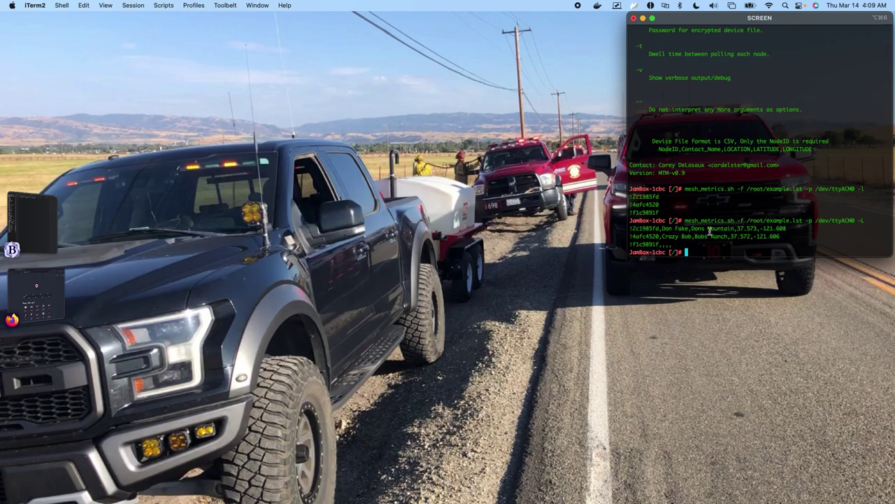
{"action": "type", "text": "cat ~/example.lst"}
Display ~/example.lst and compare its device lines with the earlier -L listing.
{"action": "key", "text": "Return"}
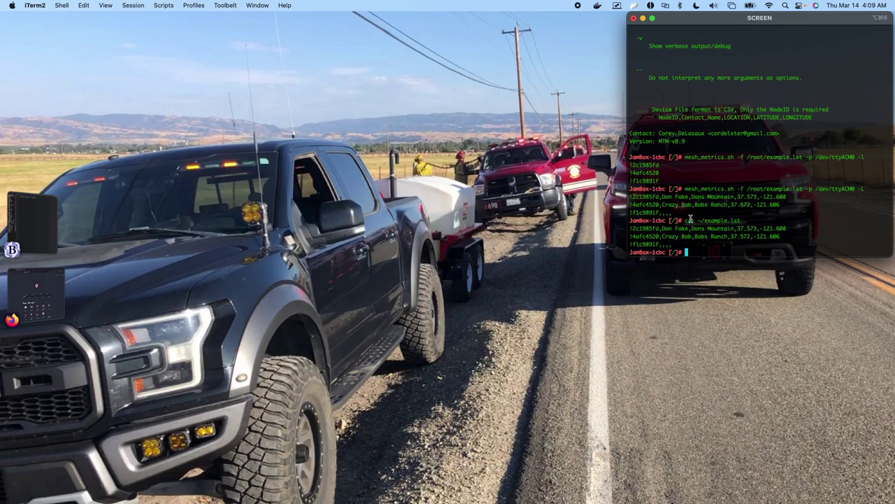
{"action": "left_click_drag", "start_coordinate": [649, 229], "coordinate": [774, 247]}
{"action": "left_click_drag", "start_coordinate": [784, 204], "coordinate": [630, 197]}
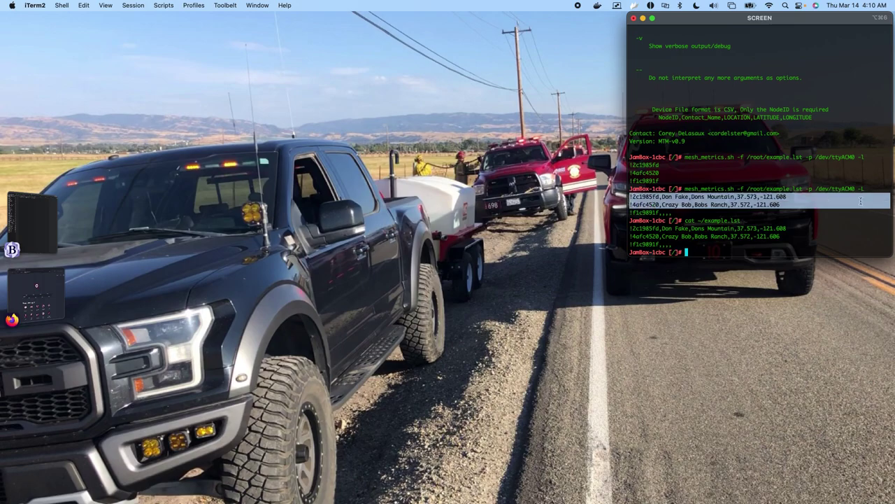
{"action": "left_click", "coordinate": [868, 188]}
{"action": "left_click_drag", "start_coordinate": [868, 188], "coordinate": [858, 189]}
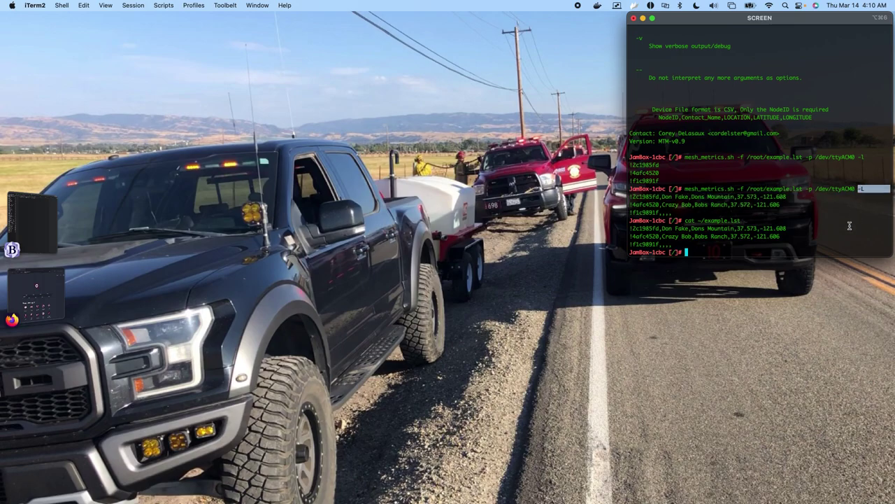
{"action": "left_click", "coordinate": [809, 247]}
Rerun mesh_metrics.sh without -L to print battery, voltage and utilization metrics for three nodes.
{"action": "key", "text": "Up"}
{"action": "key", "text": "Up"}
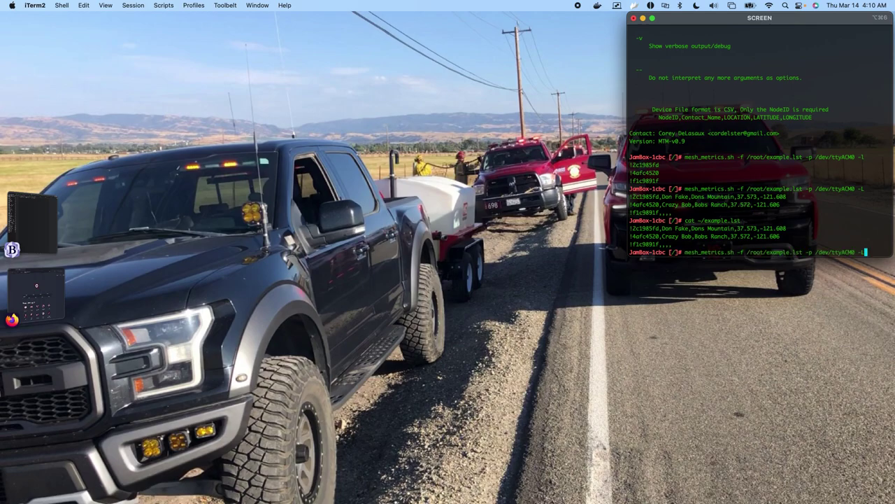
{"action": "key", "text": "BackSpace"}
{"action": "key", "text": "BackSpace"}
{"action": "key", "text": "BackSpace"}
{"action": "key", "text": "Return"}
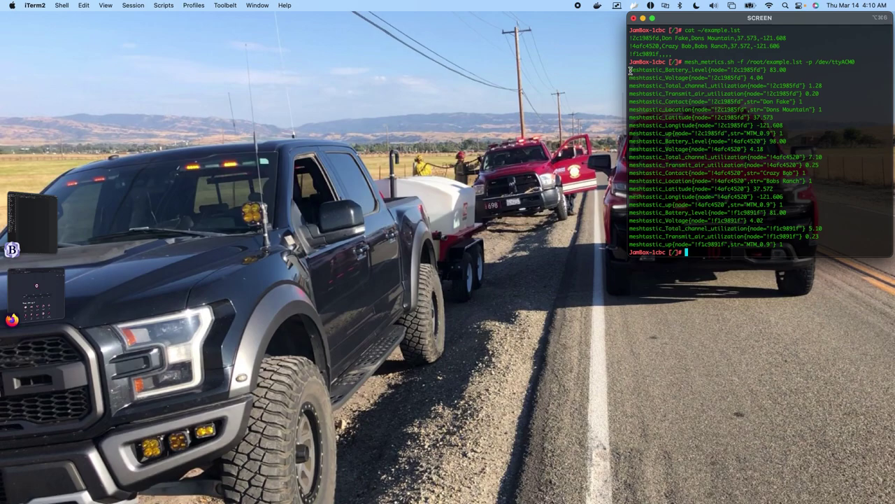
{"action": "left_click_drag", "start_coordinate": [630, 70], "coordinate": [825, 242]}
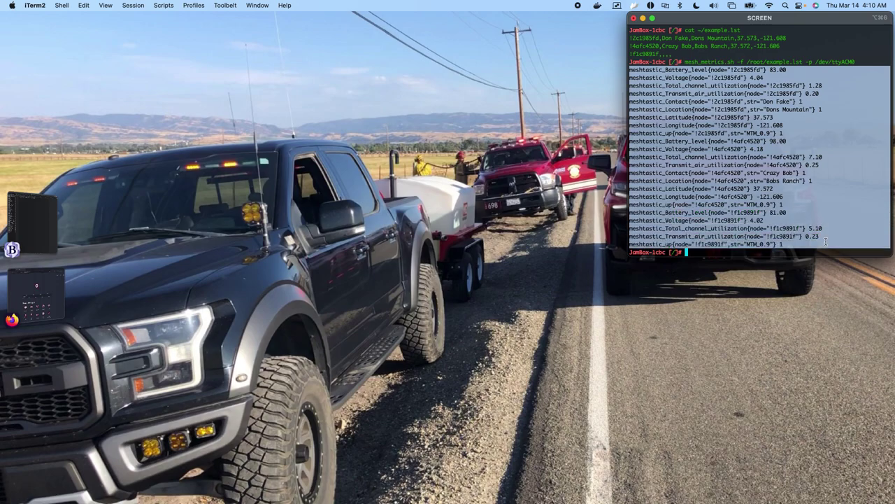
{"action": "key", "text": "Return"}
{"action": "key", "text": "Return"}
{"action": "key", "text": "Return"}
{"action": "key", "text": "Return"}
{"action": "key", "text": "Return"}
{"action": "key", "text": "Return"}
{"action": "key", "text": "Return"}
{"action": "key", "text": "Return"}
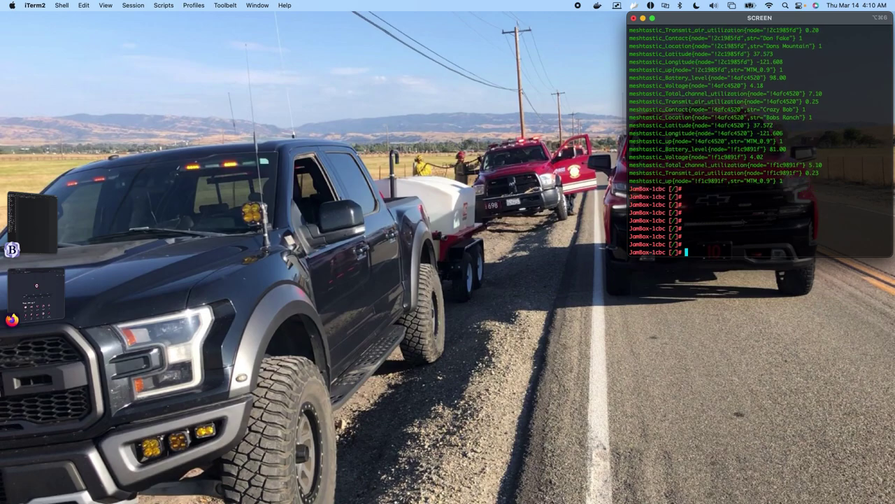
Rerun mesh_metrics.sh with -d ~/meshtastic.prom, then cat the resulting meshtastic.prom file.
{"action": "type", "text": "mesh_metrics.sh -f /root/example.lst -p /dev/ttyACM0"}
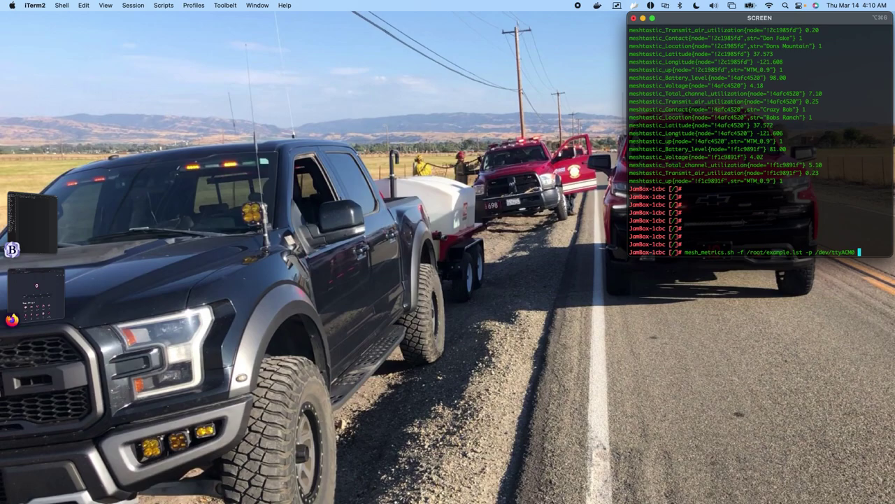
{"action": "type", "text": "-d -/"}
{"action": "type", "text": "meshtastic"}
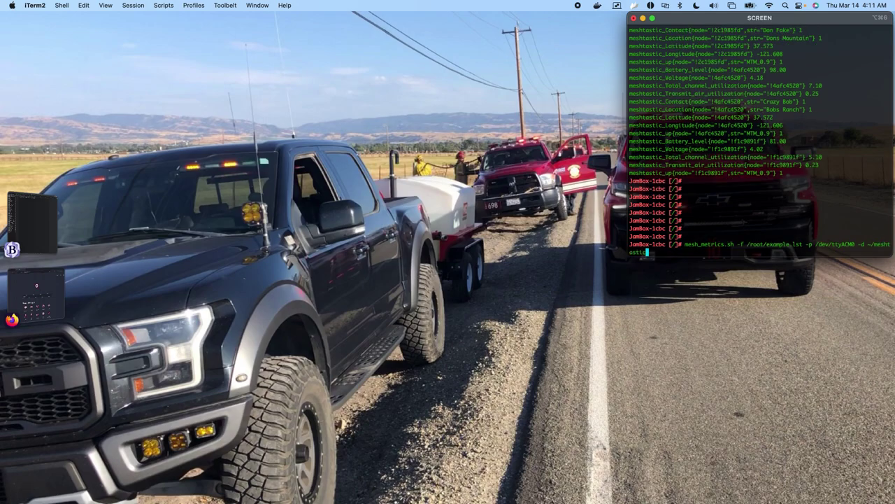
{"action": "type", "text": "/prom"}
{"action": "key", "text": "Return"}
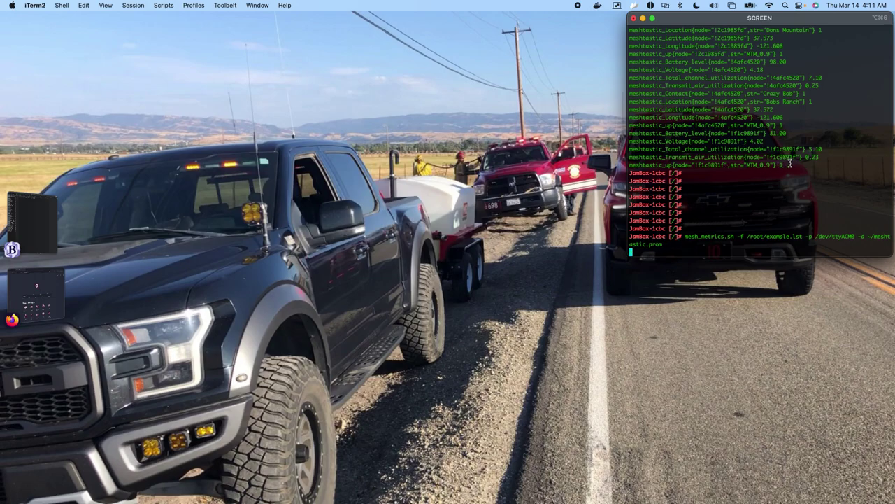
{"action": "left_click_drag", "start_coordinate": [790, 163], "coordinate": [628, 54]}
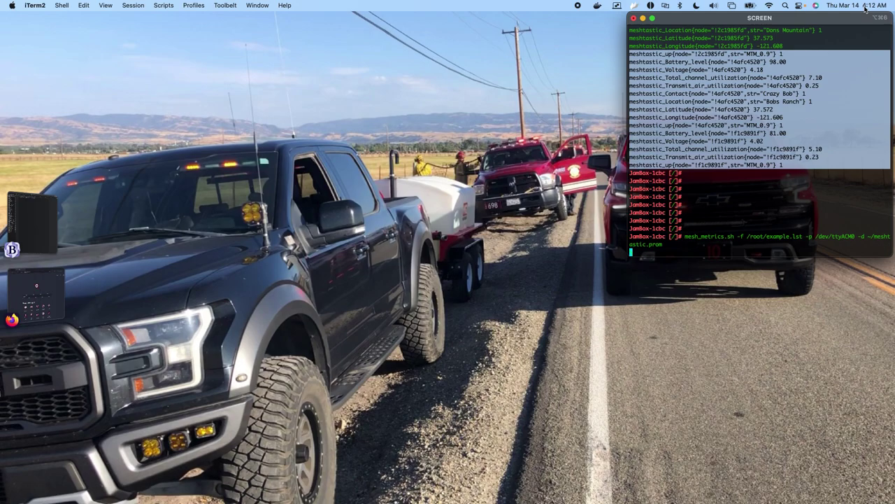
{"action": "left_click", "coordinate": [716, 205]}
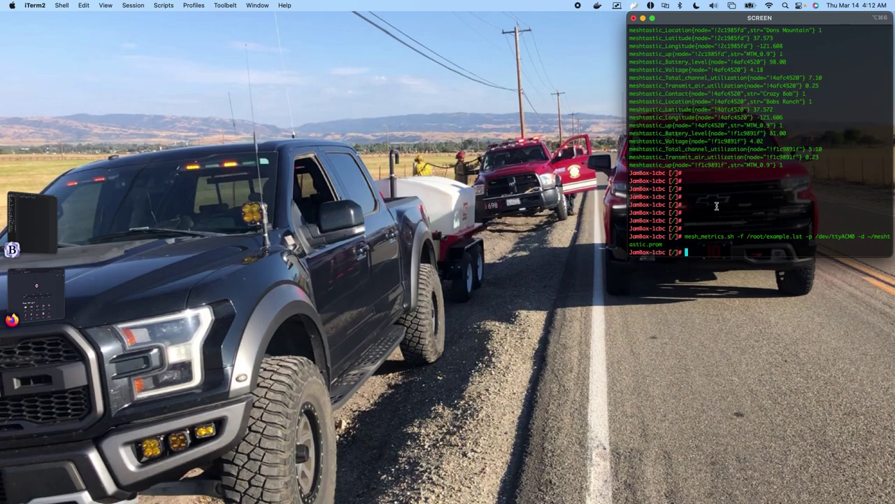
{"action": "type", "text": "cat ~/meshta"}
{"action": "key", "text": "Tab"}
Print ~/meshtastic.prom and highlight its saved battery, voltage and location metric lines.
{"action": "key", "text": "Return"}
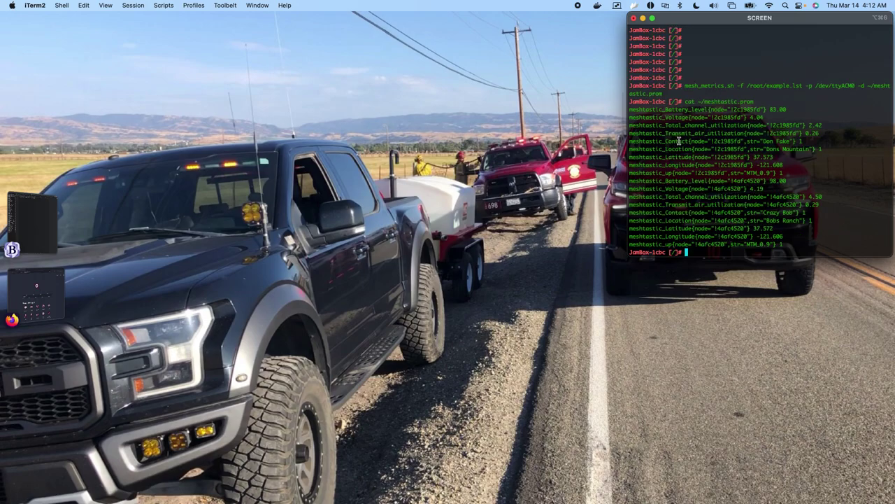
{"action": "left_click_drag", "start_coordinate": [782, 245], "coordinate": [637, 117]}
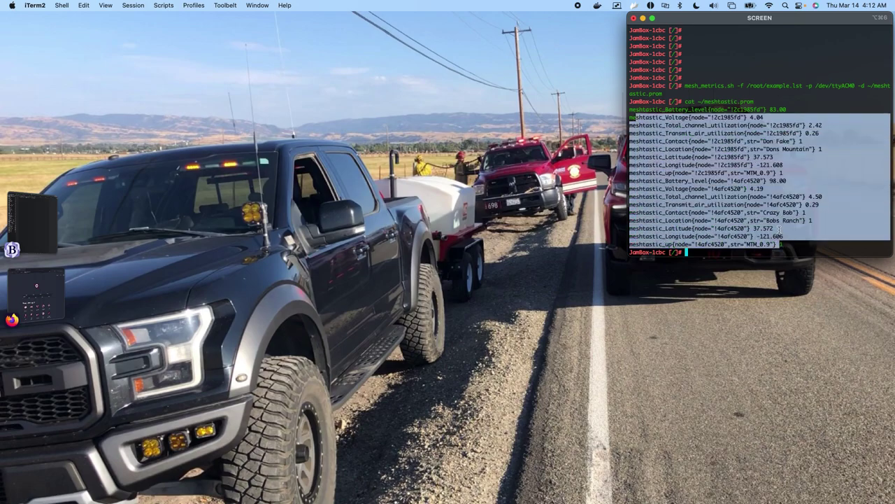
{"action": "left_click", "coordinate": [770, 211]}
Add blank prompt lines and start the crontab -e command, fixing the misspelled 'cronntab'.
{"action": "key", "text": "Return"}
{"action": "key", "text": "Return"}
{"action": "key", "text": "Return"}
{"action": "key", "text": "Return"}
{"action": "key", "text": "Return"}
{"action": "key", "text": "Return"}
{"action": "key", "text": "Return"}
{"action": "key", "text": "Return"}
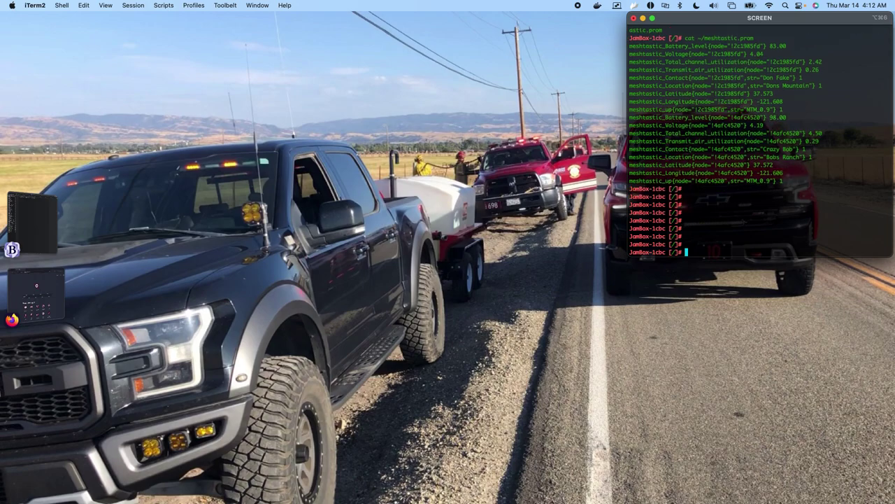
{"action": "type", "text": "cronntab -e"}
{"action": "key", "text": "Left"}
{"action": "key", "text": "Left"}
{"action": "key", "text": "Left"}
{"action": "key", "text": "Left"}
{"action": "key", "text": "Left"}
{"action": "key", "text": "Left"}
Open the crontab and step along the */15 mesh-metrics.sh line to review its node, output, timeout and port arguments.
{"action": "key", "text": "Return"}
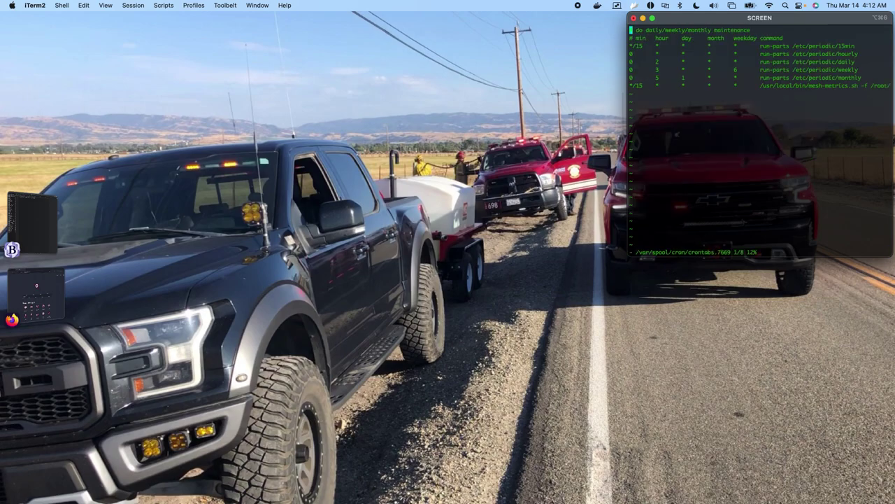
{"action": "key", "text": "Down"}
{"action": "key", "text": "Down"}
{"action": "key", "text": "Down"}
{"action": "key", "text": "Down"}
{"action": "key", "text": "Down"}
{"action": "key", "text": "Down"}
{"action": "key", "text": "Down"}
{"action": "key", "text": "w"}
{"action": "key", "text": "w"}
{"action": "key", "text": "w"}
{"action": "key", "text": "w"}
{"action": "key", "text": "w"}
{"action": "key", "text": "w"}
{"action": "key", "text": "l"}
{"action": "key", "text": "l"}
{"action": "key", "text": "l"}
{"action": "key", "text": "l"}
{"action": "key", "text": "l"}
{"action": "key", "text": "l"}
{"action": "key", "text": "l"}
{"action": "key", "text": "l"}
{"action": "key", "text": "l"}
{"action": "key", "text": "l"}
{"action": "key", "text": "l"}
{"action": "key", "text": "l"}
{"action": "key", "text": "l"}
{"action": "key", "text": "l"}
{"action": "key", "text": "l"}
{"action": "key", "text": "l"}
{"action": "key", "text": "l"}
{"action": "key", "text": "l"}
{"action": "key", "text": "l"}
{"action": "key", "text": "l"}
{"action": "key", "text": "l"}
{"action": "key", "text": "l"}
{"action": "key", "text": "l"}
{"action": "key", "text": "l"}
{"action": "key", "text": "l"}
{"action": "key", "text": "l"}
{"action": "key", "text": "l"}
{"action": "key", "text": "l"}
{"action": "key", "text": "l"}
{"action": "key", "text": "l"}
{"action": "key", "text": "l"}
{"action": "key", "text": "l"}
{"action": "key", "text": "l"}
{"action": "key", "text": "l"}
{"action": "key", "text": "l"}
{"action": "key", "text": "l"}
{"action": "key", "text": "l"}
{"action": "key", "text": "l"}
{"action": "key", "text": "l"}
{"action": "key", "text": "l"}
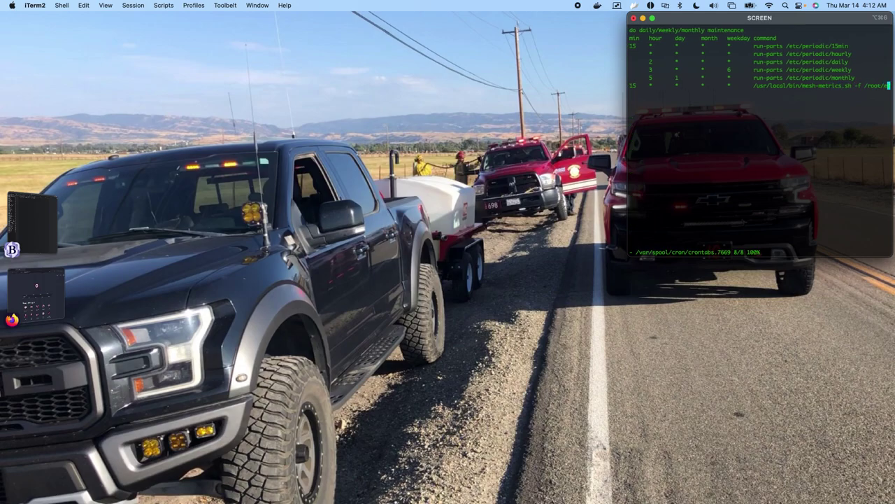
{"action": "key", "text": "l"}
{"action": "key", "text": "l"}
{"action": "key", "text": "l"}
{"action": "key", "text": "l"}
{"action": "key", "text": "l"}
{"action": "key", "text": "l"}
{"action": "key", "text": "l"}
{"action": "key", "text": "l"}
{"action": "key", "text": "l"}
{"action": "key", "text": "l"}
{"action": "key", "text": "l"}
{"action": "key", "text": "l"}
{"action": "key", "text": "l"}
{"action": "key", "text": "l"}
{"action": "key", "text": "l"}
{"action": "key", "text": "l"}
{"action": "key", "text": "l"}
{"action": "key", "text": "l"}
{"action": "key", "text": "l"}
{"action": "key", "text": "l"}
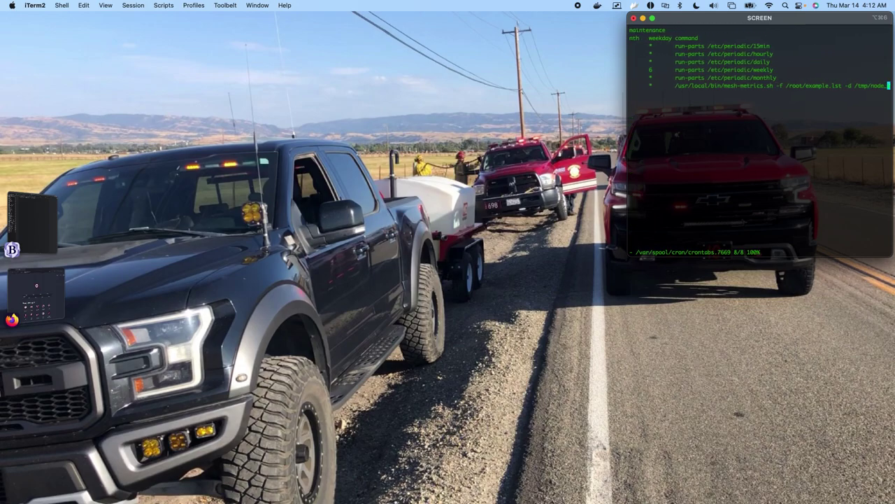
{"action": "key", "text": "l"}
{"action": "key", "text": "l"}
{"action": "key", "text": "l"}
{"action": "key", "text": "l"}
{"action": "key", "text": "l"}
{"action": "key", "text": "l"}
{"action": "key", "text": "l"}
{"action": "key", "text": "l"}
{"action": "key", "text": "l"}
{"action": "key", "text": "l"}
{"action": "key", "text": "l"}
{"action": "key", "text": "l"}
{"action": "key", "text": "l"}
{"action": "key", "text": "l"}
{"action": "key", "text": "l"}
{"action": "key", "text": "l"}
{"action": "key", "text": "l"}
{"action": "key", "text": "l"}
{"action": "key", "text": "l"}
{"action": "key", "text": "l"}
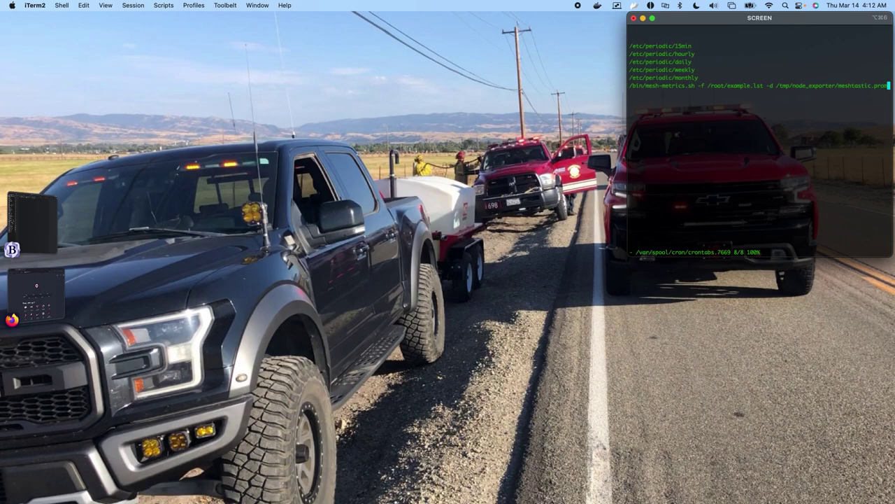
{"action": "key", "text": "l"}
{"action": "key", "text": "l"}
{"action": "key", "text": "l"}
{"action": "key", "text": "l"}
{"action": "key", "text": "l"}
{"action": "key", "text": "l"}
{"action": "key", "text": "l"}
{"action": "key", "text": "l"}
{"action": "key", "text": "l"}
{"action": "key", "text": "l"}
{"action": "key", "text": "l"}
{"action": "key", "text": "l"}
{"action": "key", "text": "l"}
{"action": "key", "text": "l"}
{"action": "key", "text": "l"}
{"action": "key", "text": "l"}
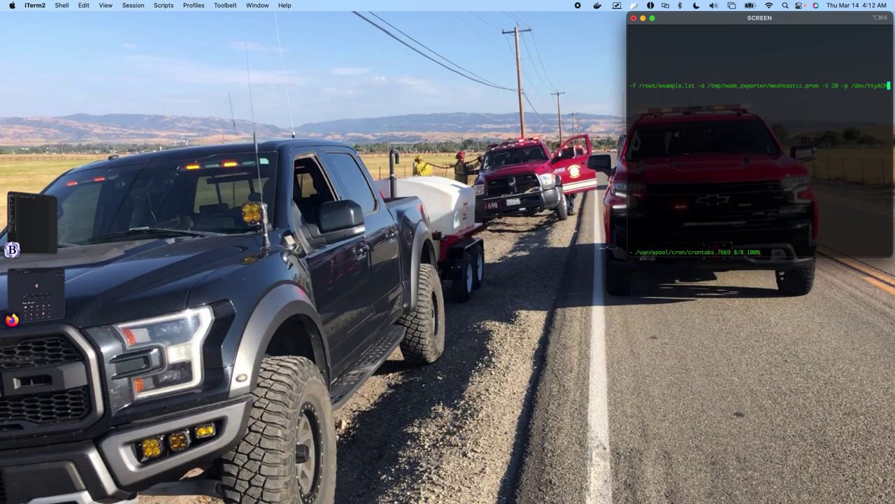
{"action": "key", "text": "h"}
{"action": "key", "text": "h"}
{"action": "key", "text": "h"}
{"action": "key", "text": "h"}
{"action": "key", "text": "h"}
{"action": "key", "text": "h"}
{"action": "key", "text": "h"}
{"action": "key", "text": "h"}
{"action": "key", "text": "h"}
{"action": "key", "text": "h"}
{"action": "key", "text": "h"}
{"action": "key", "text": "h"}
{"action": "key", "text": "h"}
{"action": "key", "text": "h"}
{"action": "key", "text": "h"}
{"action": "key", "text": "h"}
{"action": "key", "text": "h"}
{"action": "key", "text": "h"}
{"action": "key", "text": "h"}
{"action": "key", "text": "h"}
{"action": "key", "text": "h"}
{"action": "key", "text": "h"}
{"action": "key", "text": "h"}
{"action": "key", "text": "h"}
{"action": "key", "text": "h"}
{"action": "key", "text": "h"}
{"action": "key", "text": "h"}
{"action": "key", "text": "h"}
{"action": "key", "text": "h"}
{"action": "key", "text": "h"}
{"action": "key", "text": "h"}
{"action": "key", "text": "h"}
{"action": "key", "text": "h"}
Save and exit the crontab with :wq, then add blank prompt lines.
{"action": "type", "text": ":wq"}
{"action": "key", "text": "Return"}
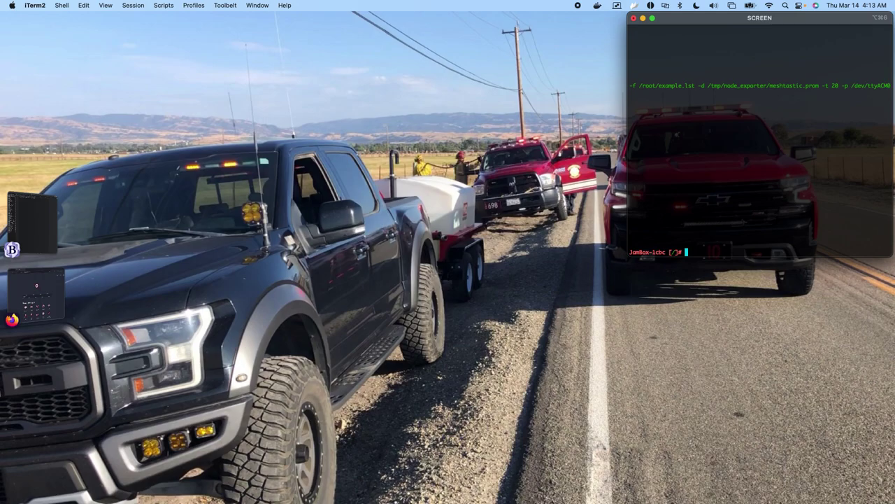
{"action": "key", "text": "Return"}
{"action": "key", "text": "Return"}
{"action": "key", "text": "Return"}
{"action": "key", "text": "Return"}
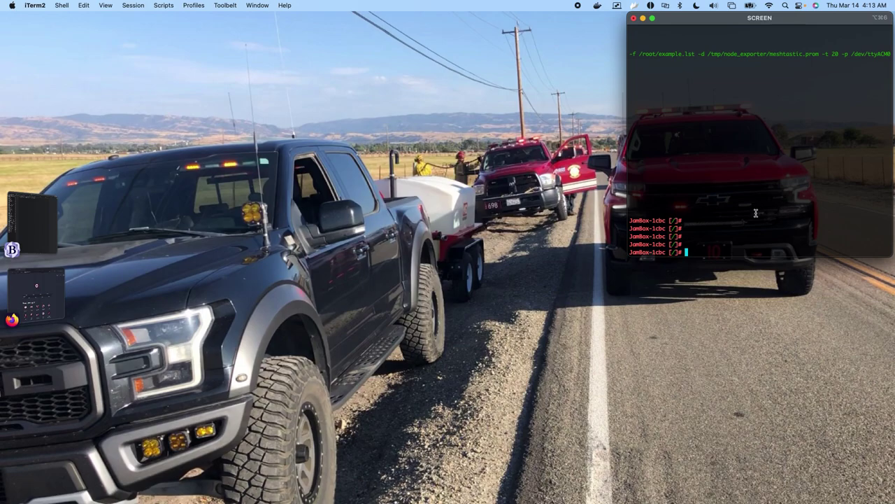
{"action": "key", "text": "Return"}
{"action": "key", "text": "Return"}
{"action": "key", "text": "Return"}
{"action": "key", "text": "Return"}
{"action": "key", "text": "Return"}
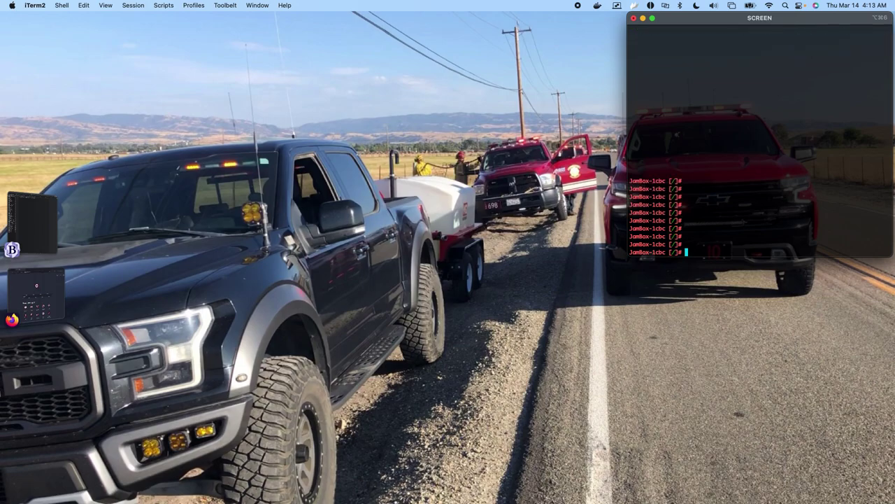
Print /tmp/node_exporter/meshtastic.prom using Tab completion to show the three nodes' metrics.
{"action": "type", "text": "cat /tmp/ned"}
{"action": "key", "text": "Tab"}
{"action": "type", "text": "m"}
{"action": "key", "text": "Tab"}
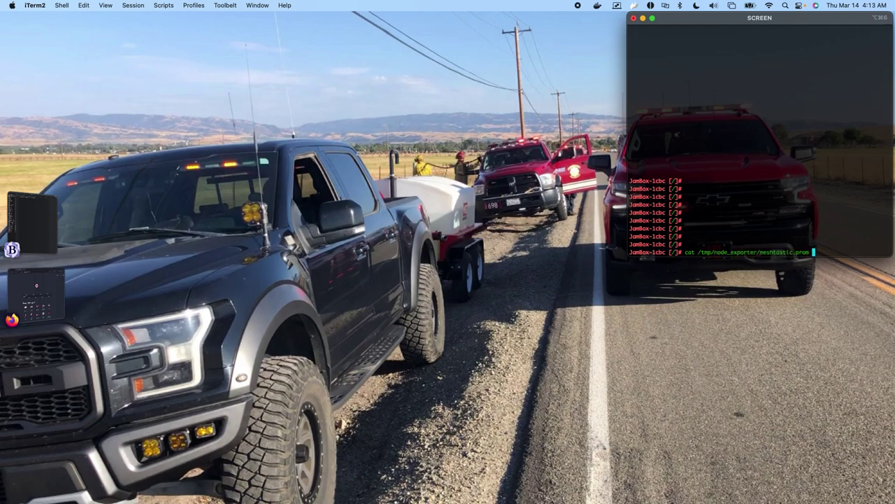
{"action": "key", "text": "Return"}
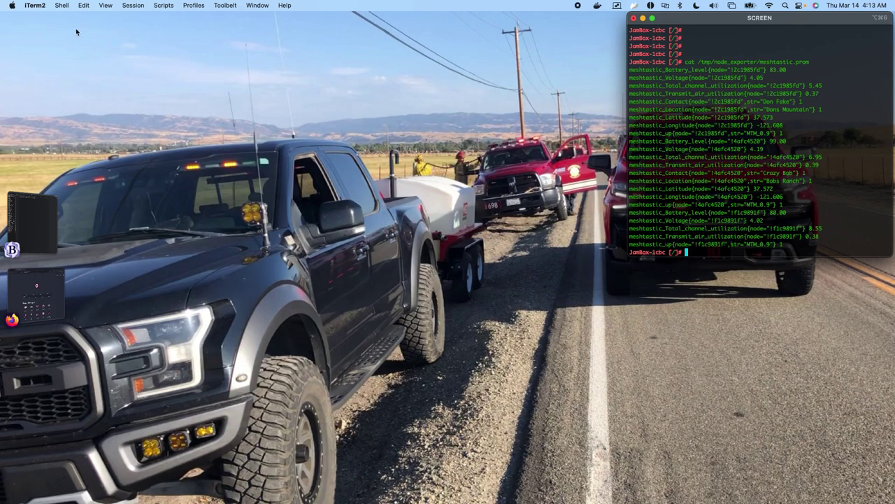
{"action": "left_click", "coordinate": [43, 302]}
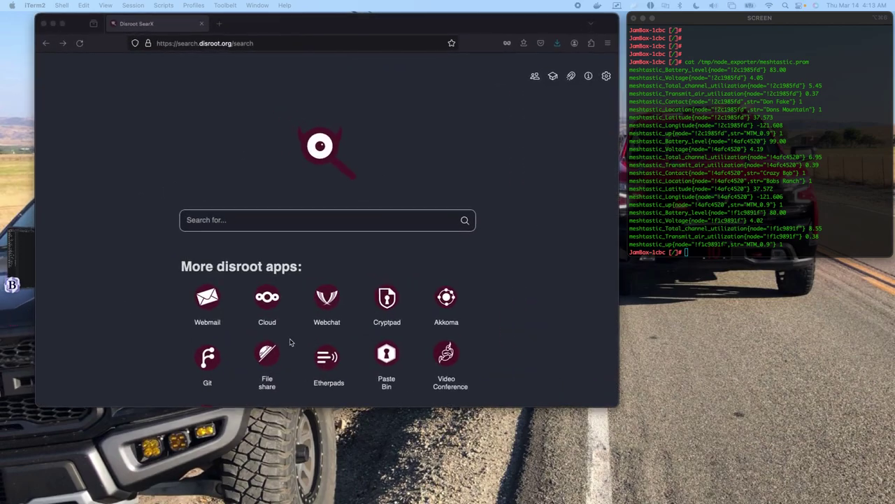
Open a new Firefox tab and load VictoriaMetrics at 192.168.120.152:8428.
{"action": "left_click", "coordinate": [217, 24]}
{"action": "left_click", "coordinate": [217, 23]}
{"action": "left_click", "coordinate": [224, 43]}
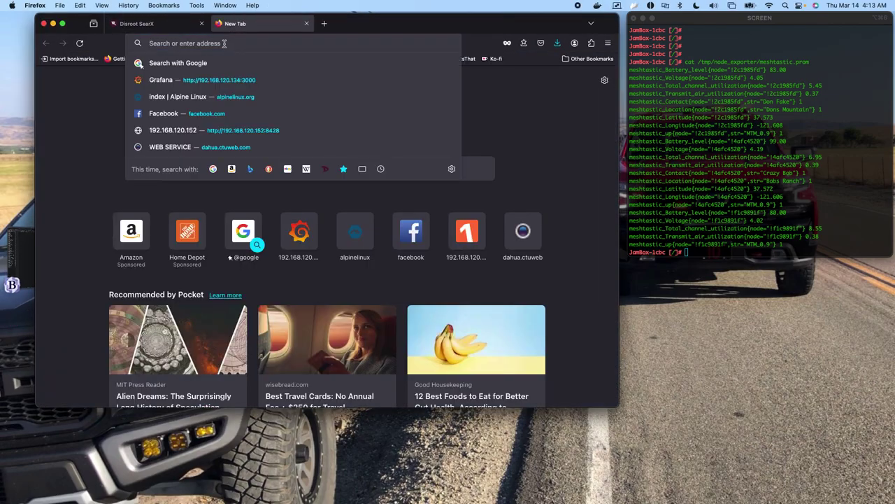
{"action": "type", "text": "192"}
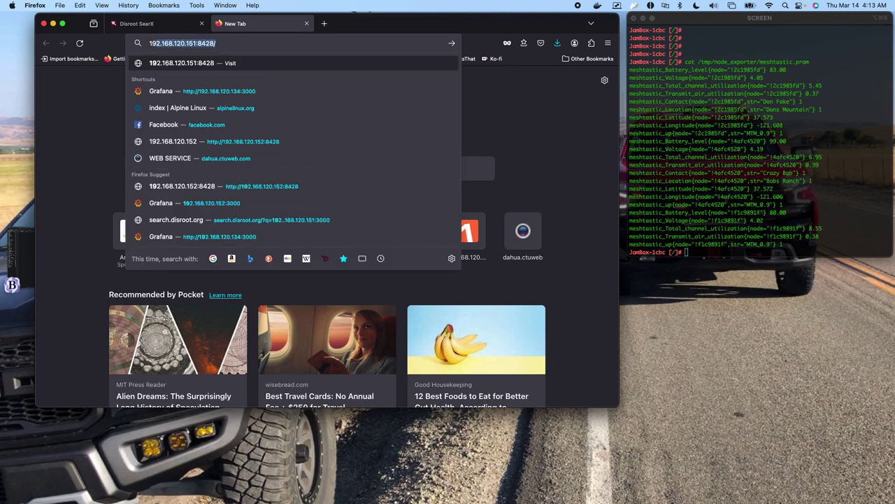
{"action": "type", "text": "."}
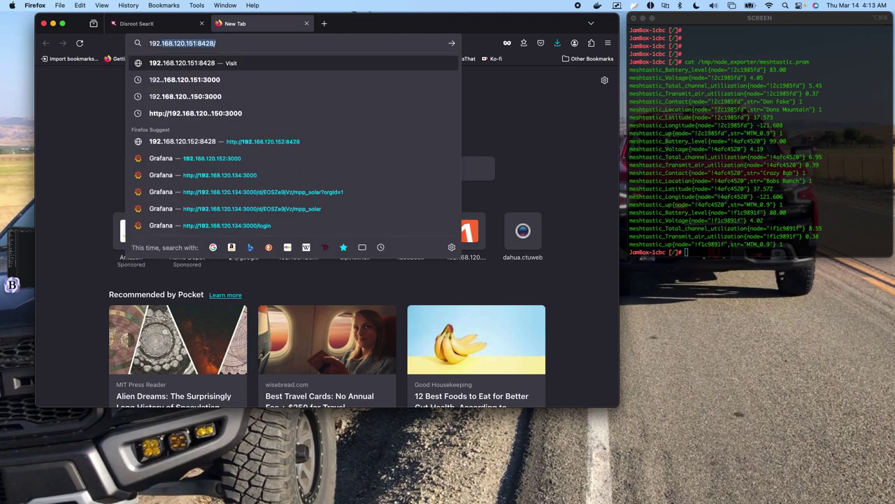
{"action": "type", "text": "168.12"}
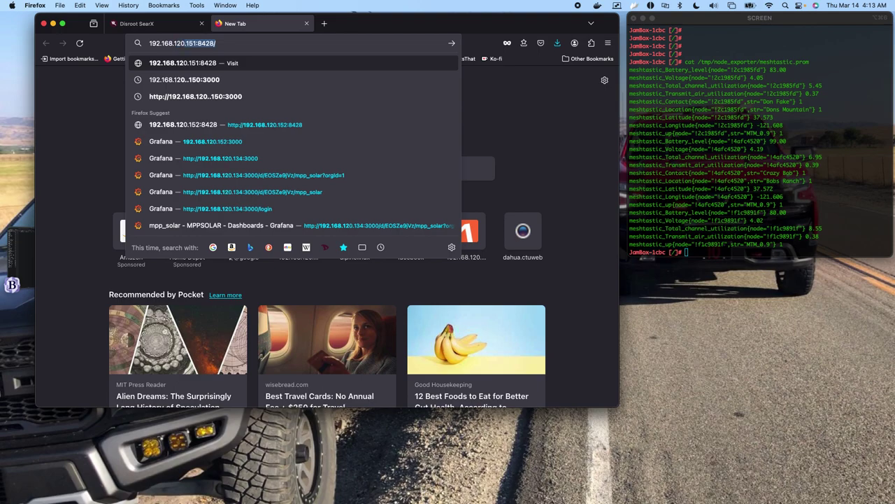
{"action": "type", "text": "0.15"}
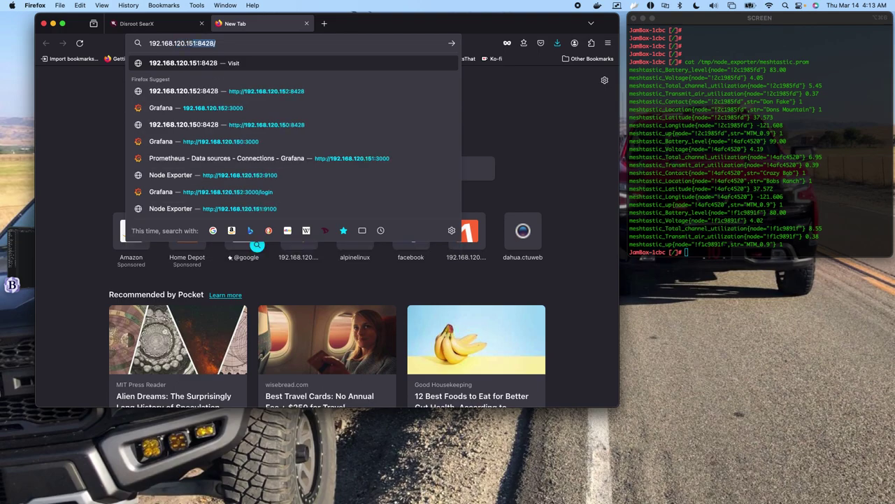
{"action": "type", "text": "2"}
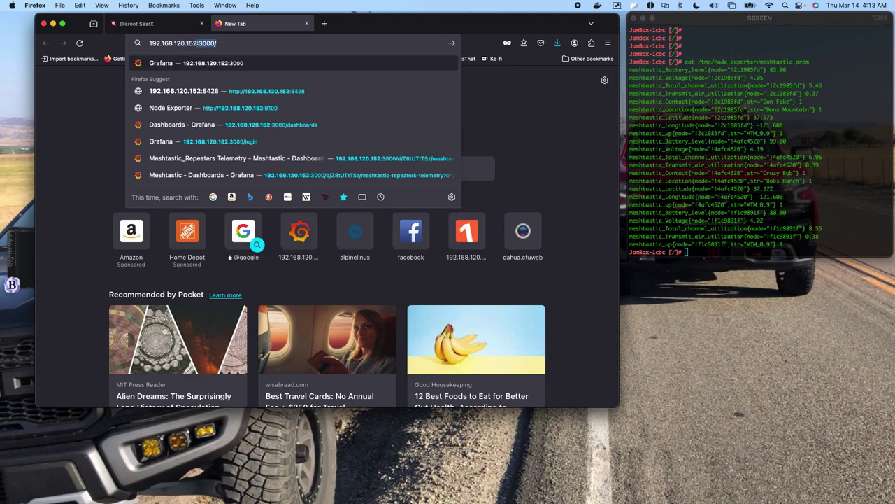
{"action": "type", "text": ":"}
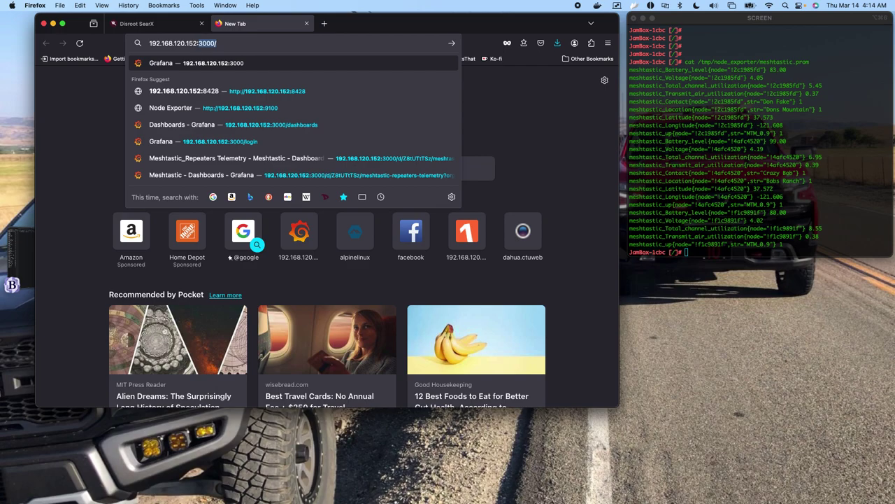
{"action": "type", "text": "8"}
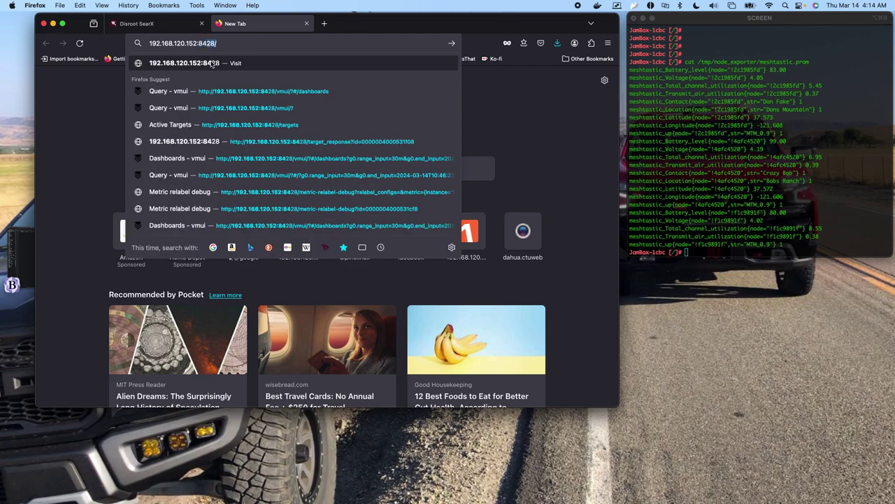
{"action": "left_click", "coordinate": [211, 64]}
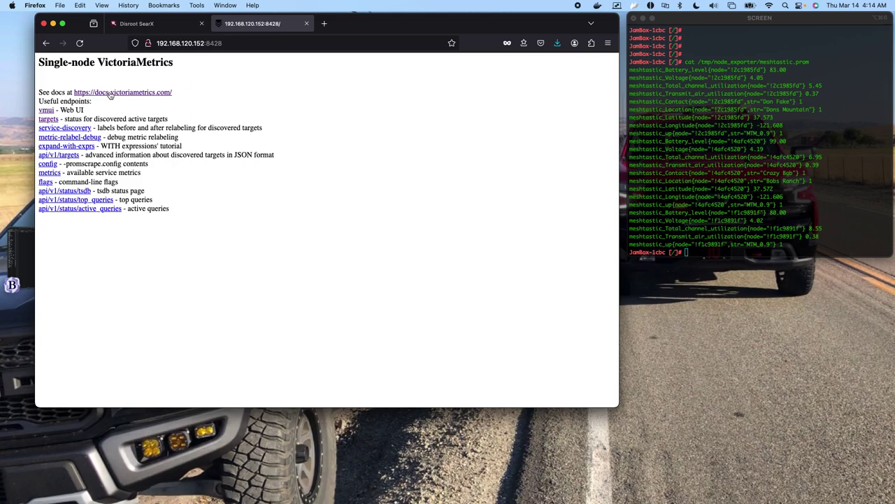
Right-click the vmui link on the VictoriaMetrics start page for its link options.
{"action": "right_click", "coordinate": [49, 113]}
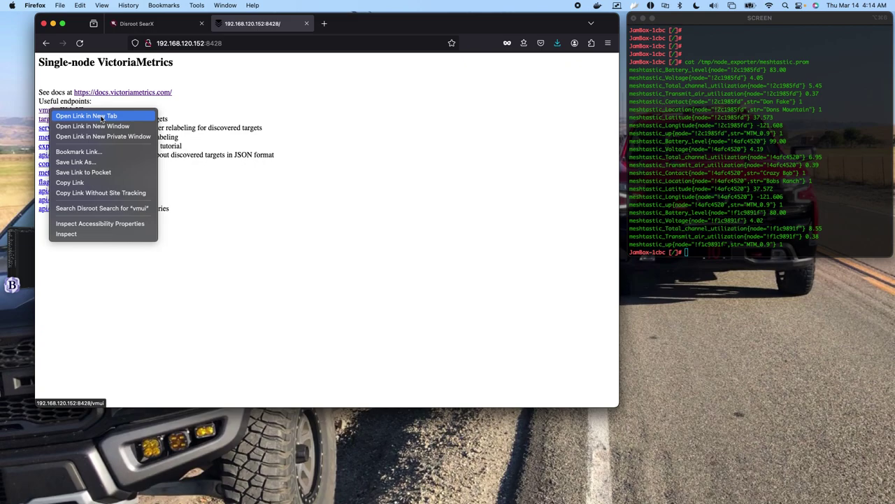
Open vmui in a new tab, browse its Dashboards graphs, then return to the 192.168.120.152:8428 tab.
{"action": "left_click", "coordinate": [102, 116]}
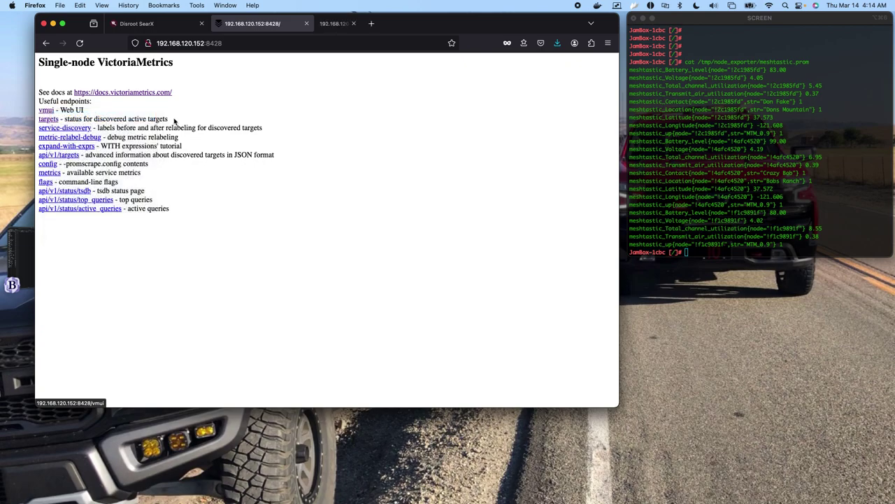
{"action": "left_click", "coordinate": [357, 26]}
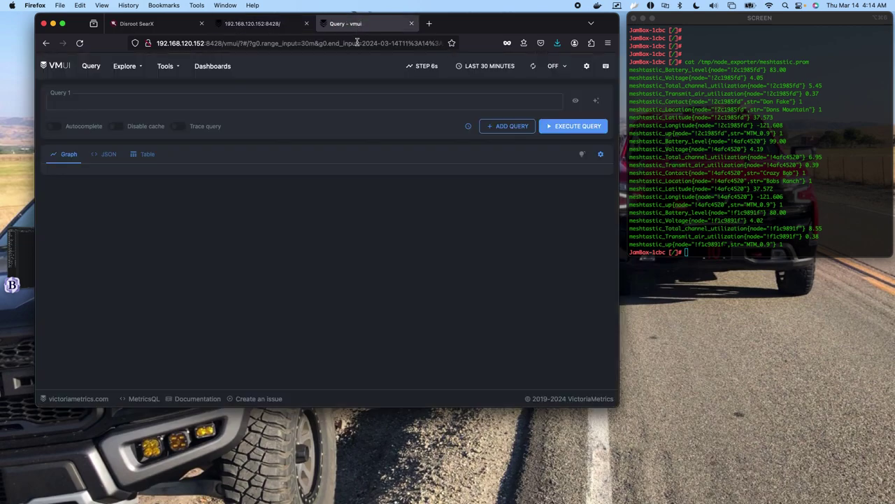
{"action": "left_click", "coordinate": [216, 66]}
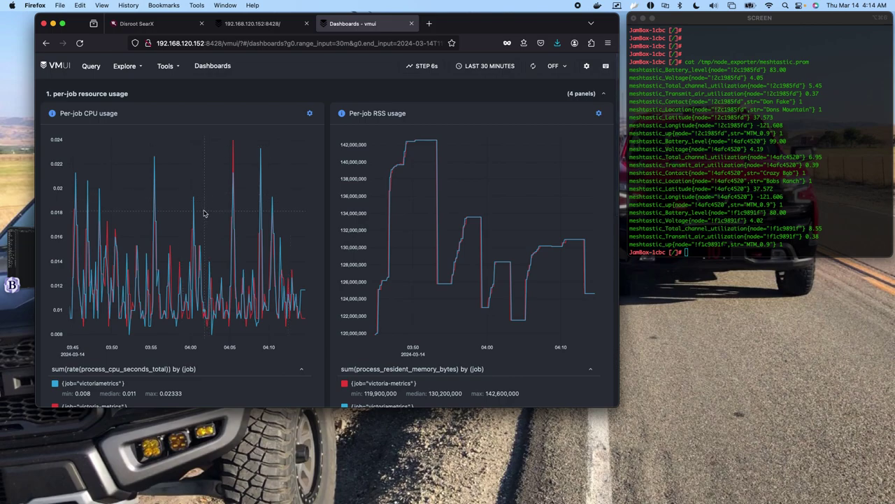
{"action": "scroll", "coordinate": [203, 213], "scroll_direction": "down", "scroll_amount": 5}
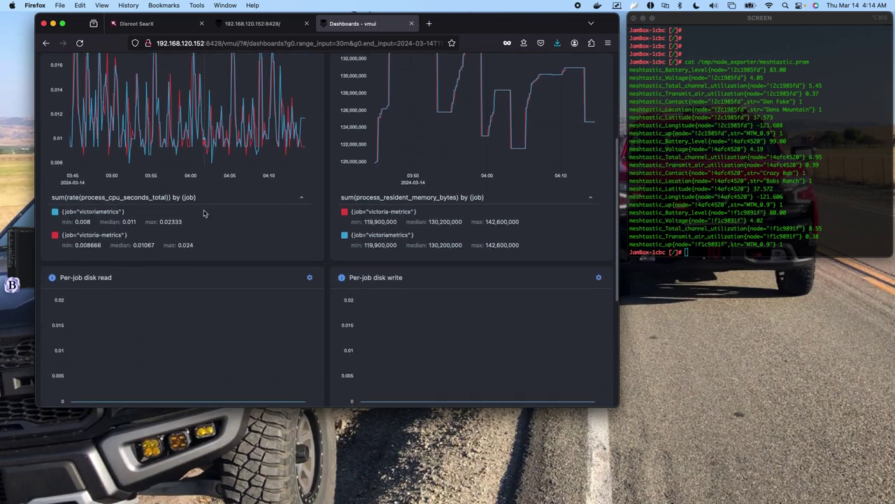
{"action": "scroll", "coordinate": [204, 212], "scroll_direction": "up", "scroll_amount": 4}
{"action": "scroll", "coordinate": [203, 213], "scroll_direction": "up", "scroll_amount": 1}
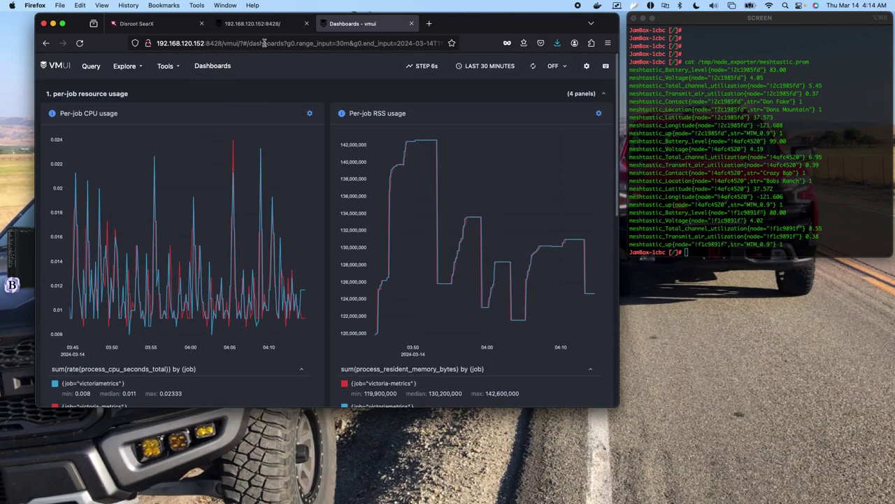
{"action": "left_click", "coordinate": [260, 25]}
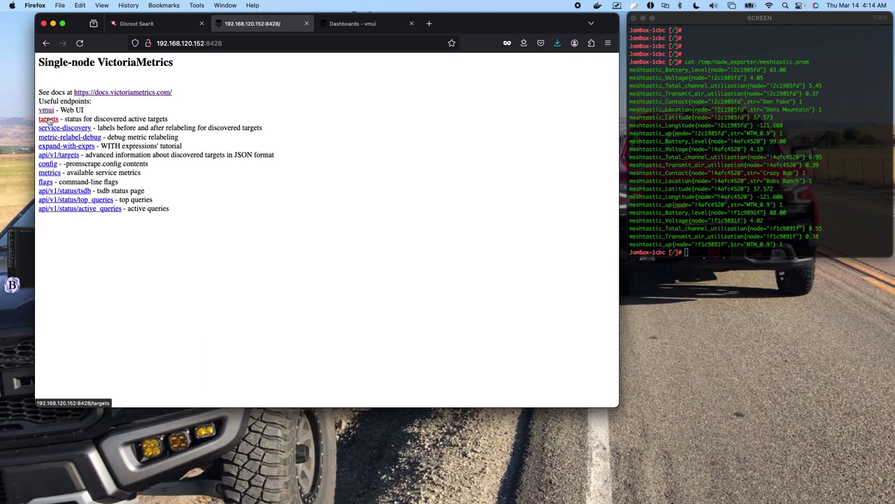
Open the Active Targets page and scroll through the node_exporter target's raw meshtastic metrics response.
{"action": "left_click", "coordinate": [49, 120]}
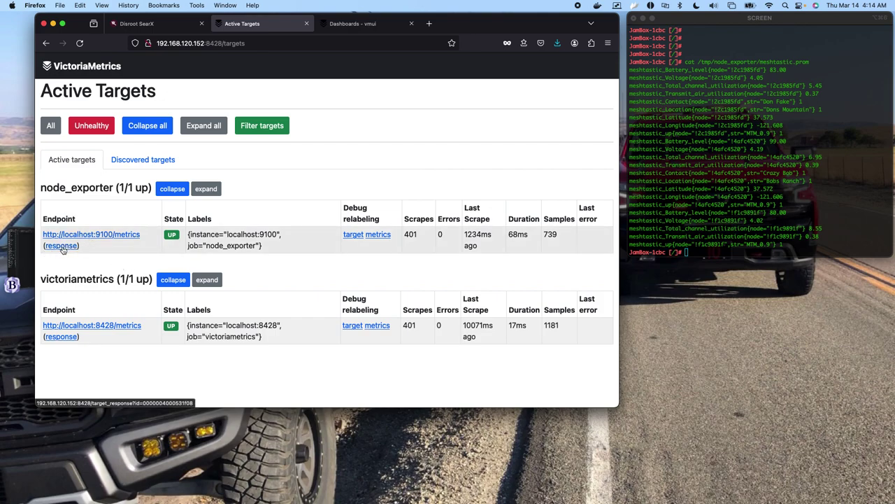
{"action": "left_click", "coordinate": [63, 246]}
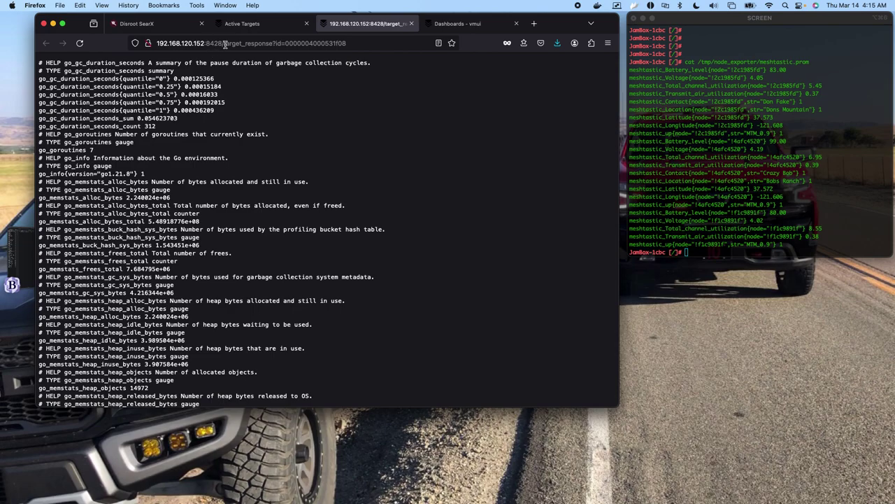
{"action": "scroll", "coordinate": [105, 181], "scroll_direction": "down", "scroll_amount": 15}
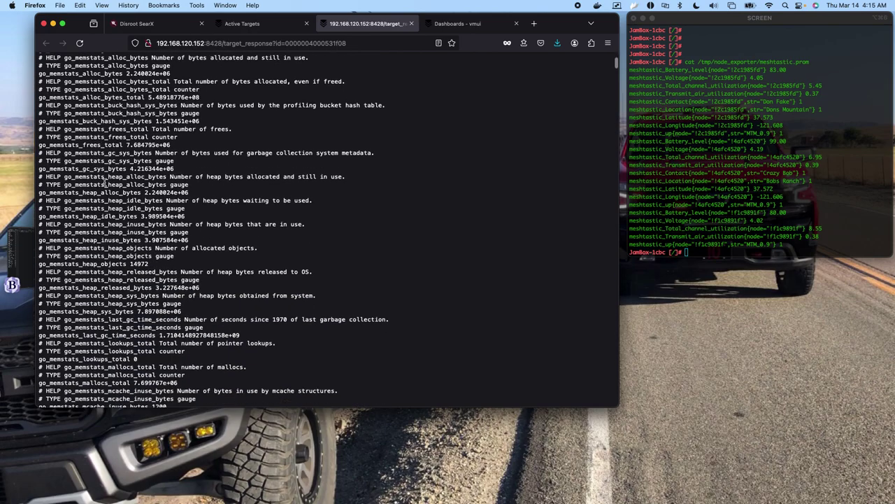
{"action": "scroll", "coordinate": [105, 181], "scroll_direction": "down", "scroll_amount": 15}
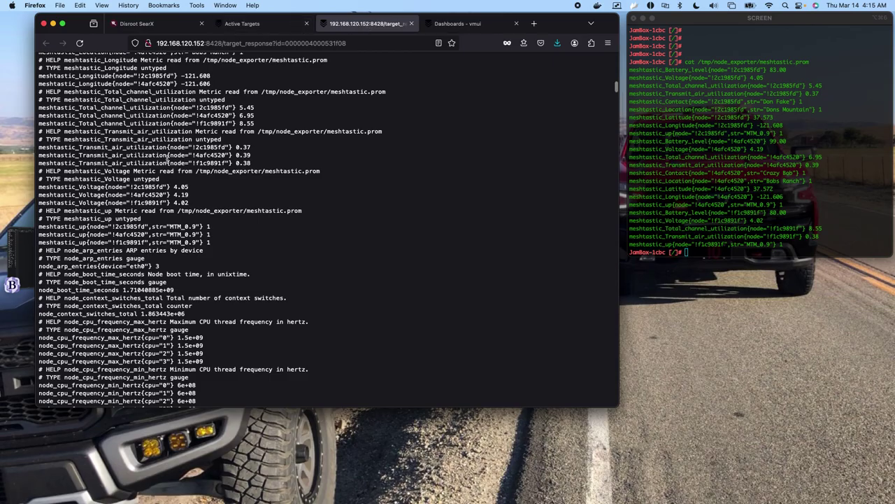
{"action": "scroll", "coordinate": [167, 159], "scroll_direction": "down", "scroll_amount": 5}
{"action": "scroll", "coordinate": [167, 159], "scroll_direction": "up", "scroll_amount": 15}
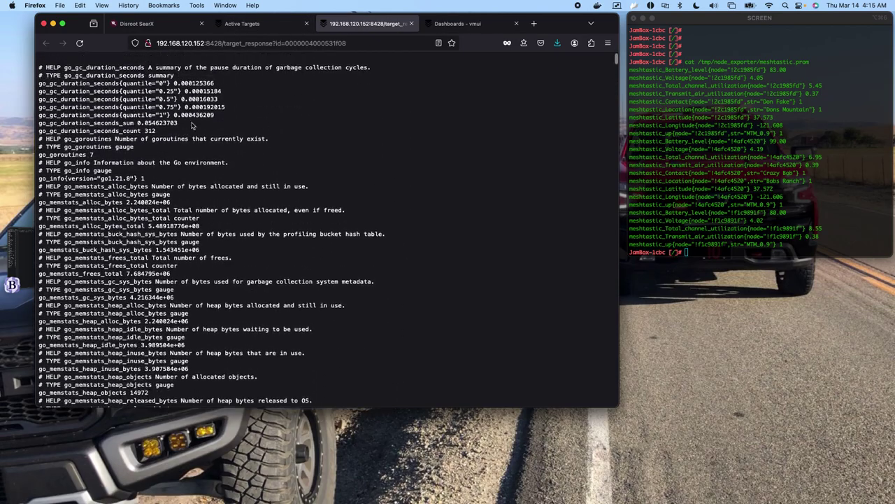
Load Node Exporter at 192.168.120.152:9100 in a new tab and open its Metrics output.
{"action": "left_click", "coordinate": [534, 23]}
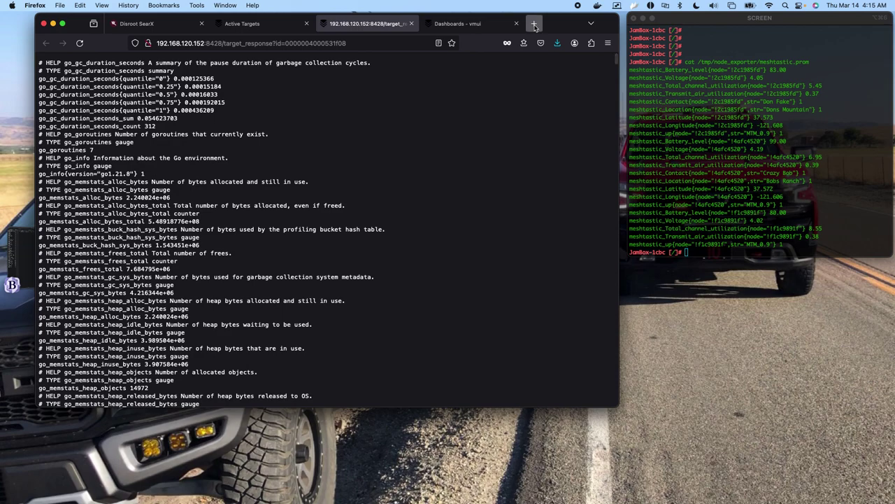
{"action": "left_click", "coordinate": [237, 43]}
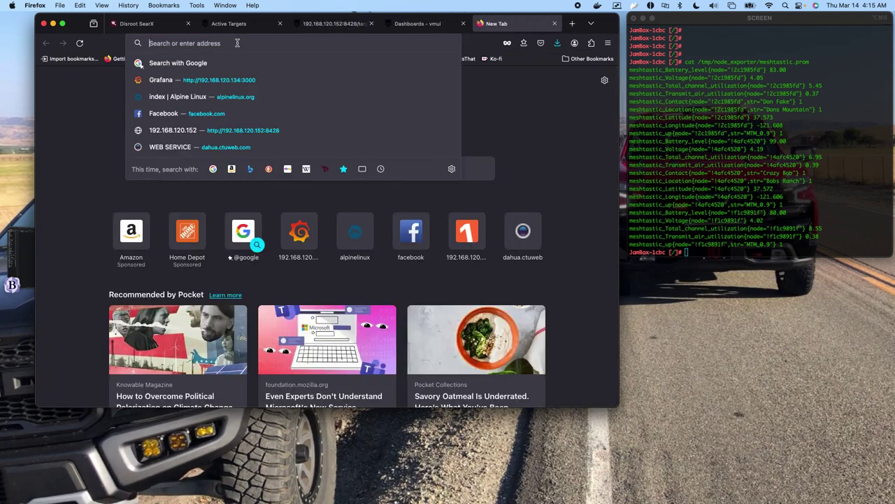
{"action": "type", "text": "192.168."}
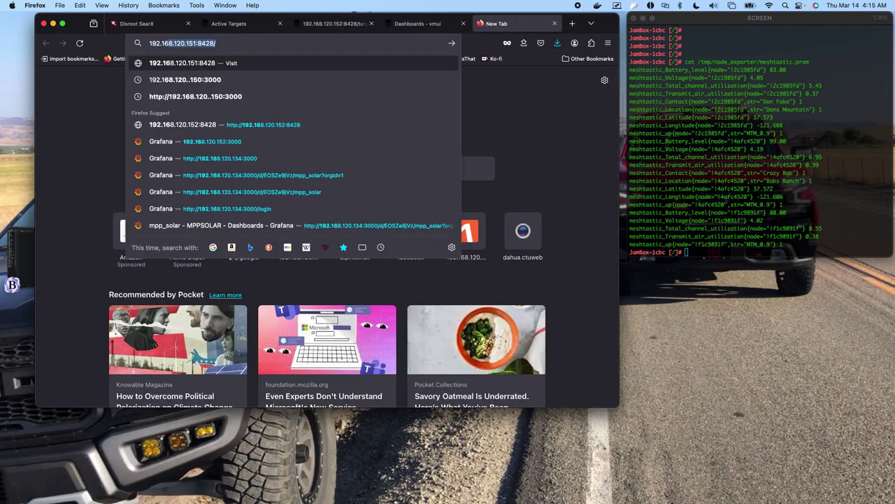
{"action": "type", "text": "120.15"}
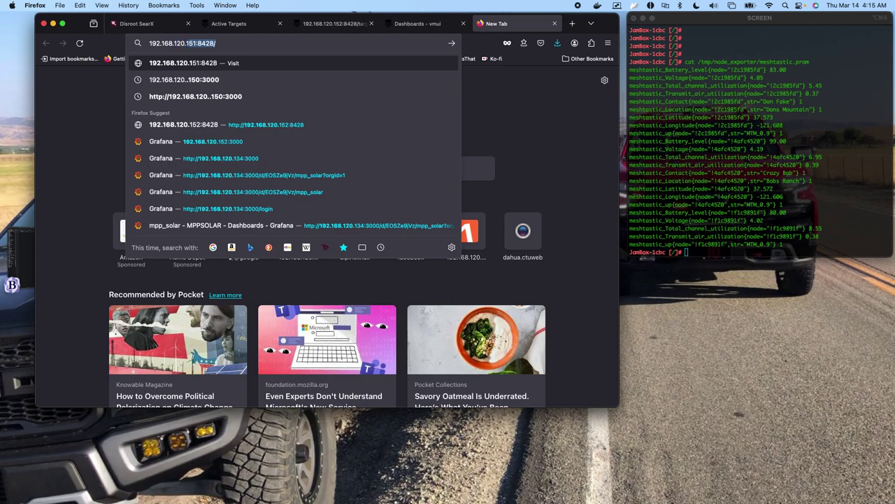
{"action": "type", "text": "2"}
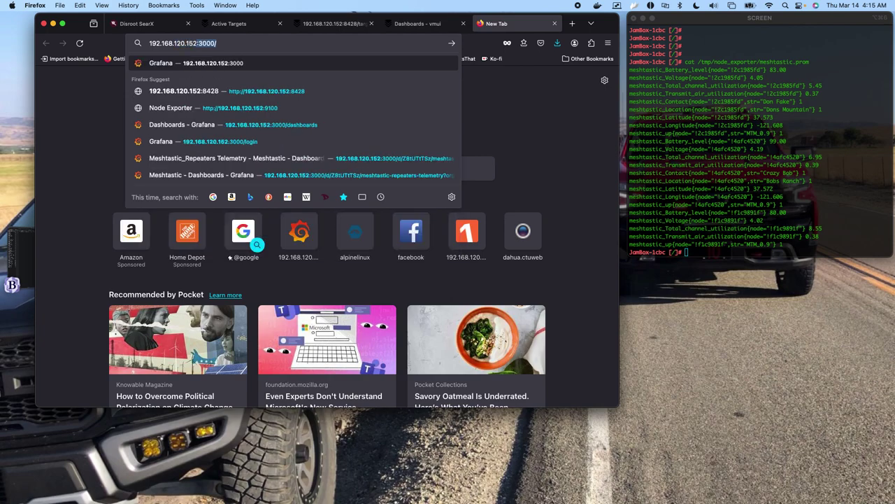
{"action": "type", "text": ":9100"}
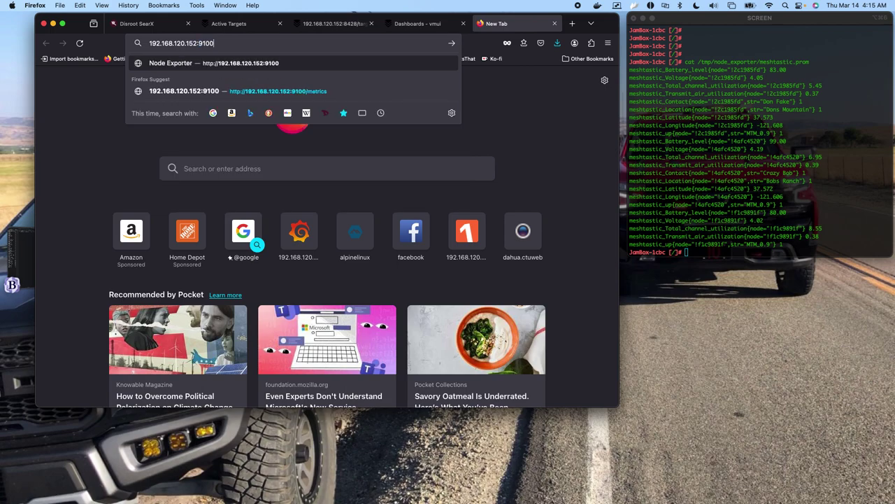
{"action": "key", "text": "Return"}
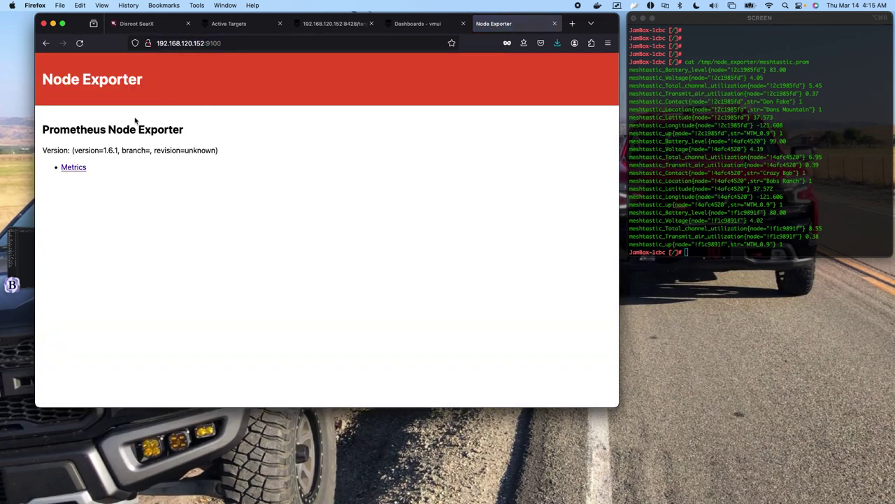
{"action": "left_click", "coordinate": [72, 170]}
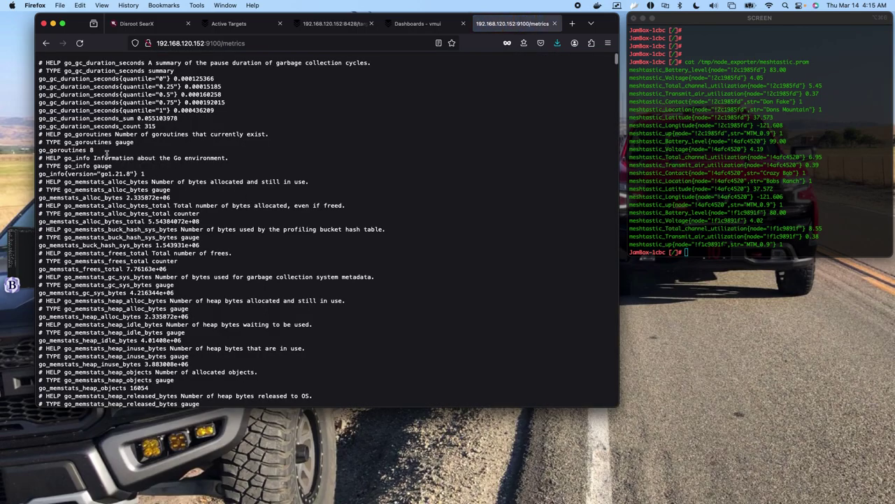
Highlight the three meshtastic_Transmit_air_utilization value lines, then start another blank tab.
{"action": "scroll", "coordinate": [102, 213], "scroll_direction": "down", "scroll_amount": 20}
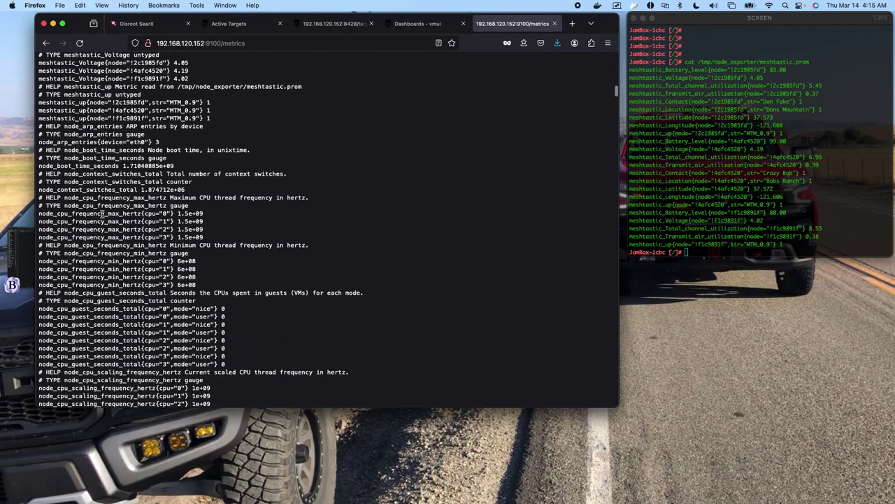
{"action": "scroll", "coordinate": [102, 213], "scroll_direction": "up", "scroll_amount": 5}
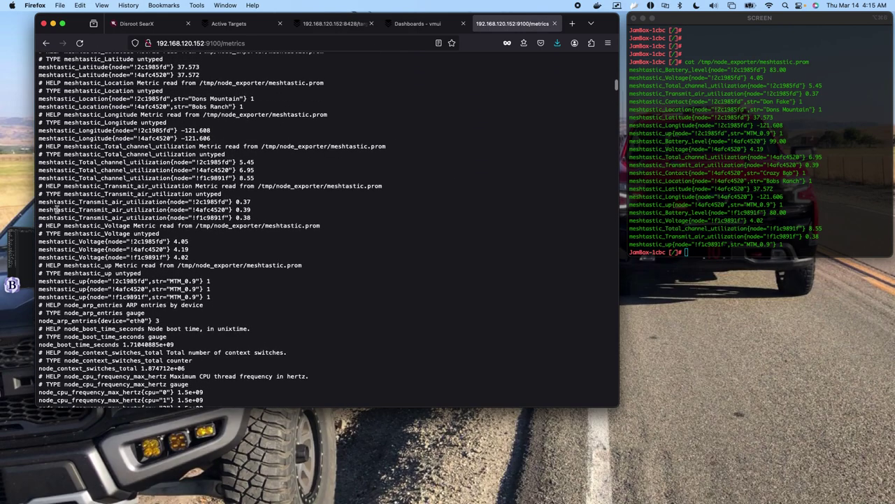
{"action": "left_click_drag", "start_coordinate": [39, 202], "coordinate": [248, 218]}
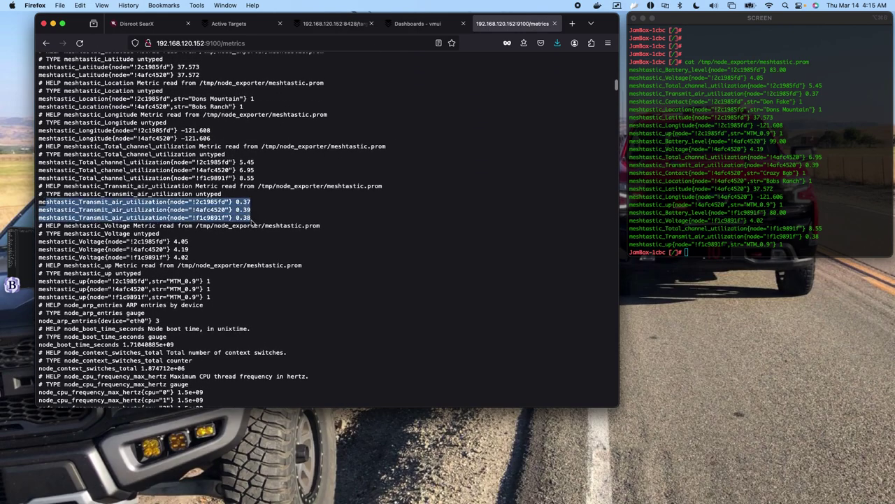
{"action": "scroll", "coordinate": [213, 258], "scroll_direction": "down", "scroll_amount": 20}
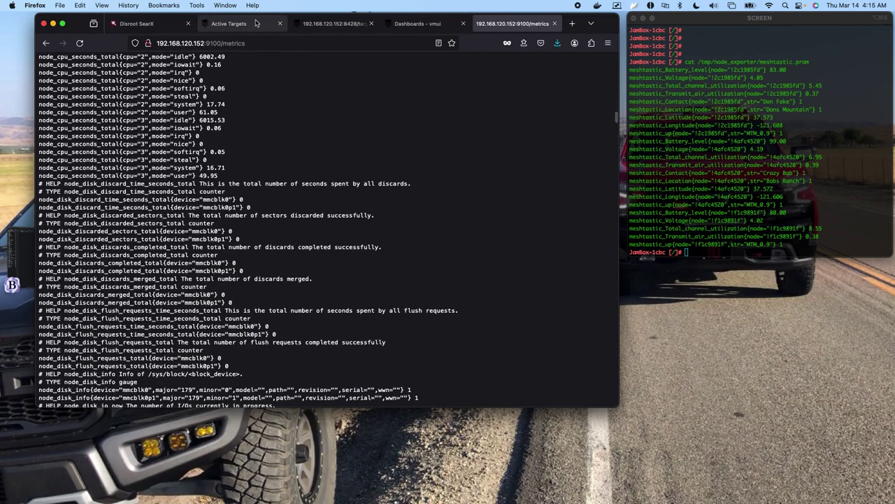
{"action": "key", "text": "super+t"}
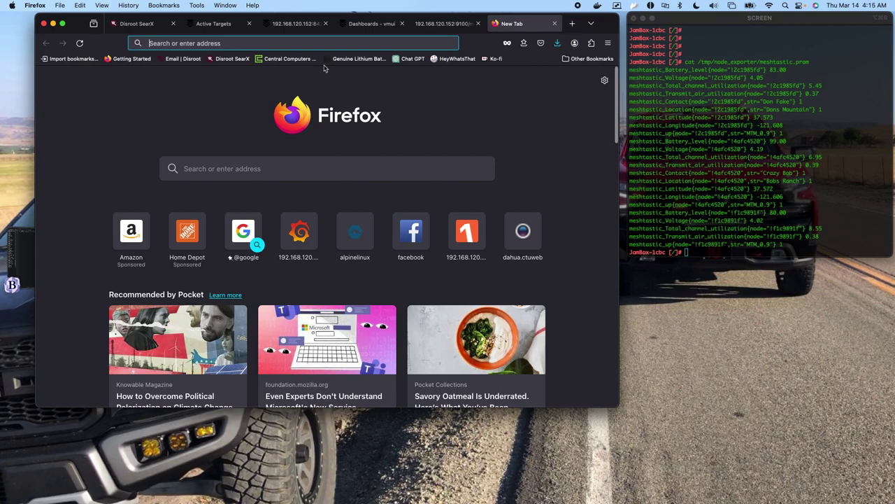
{"action": "left_click", "coordinate": [210, 43]}
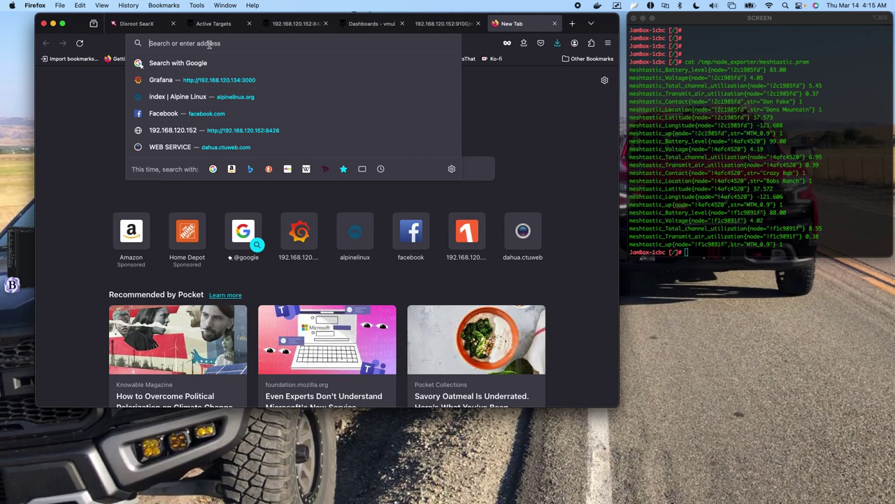
Load Grafana at 192.168.120.152:3000 and go to the Import dashboard page.
{"action": "type", "text": "192"}
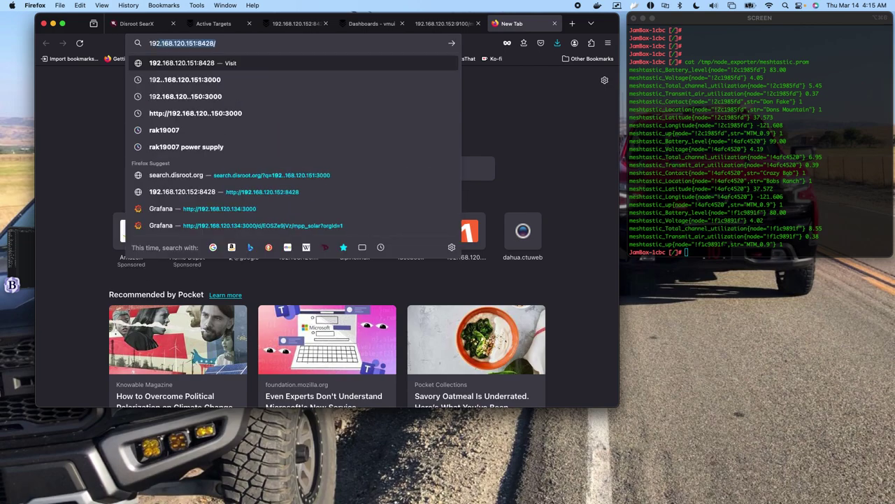
{"action": "type", "text": ".168"}
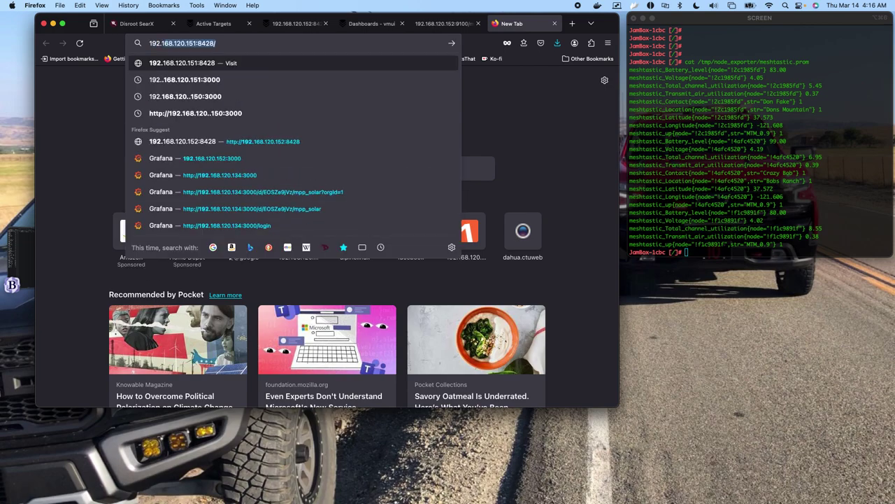
{"action": "type", "text": ".120."}
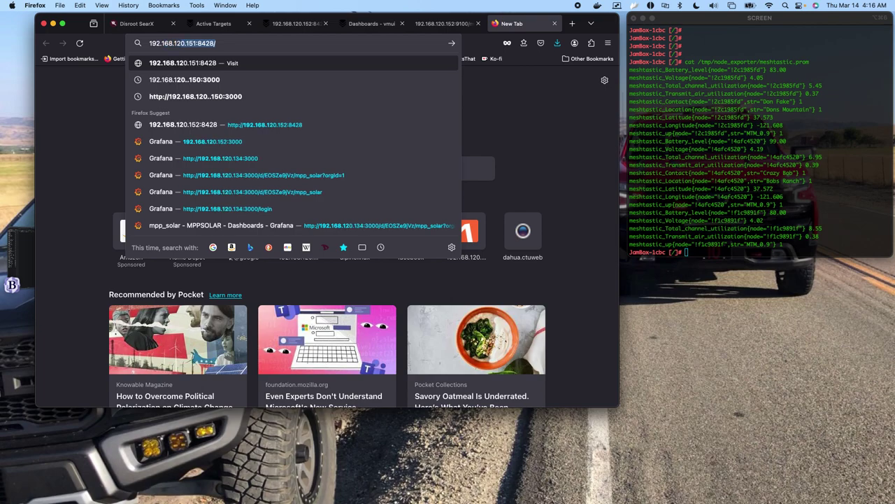
{"action": "type", "text": "152:"}
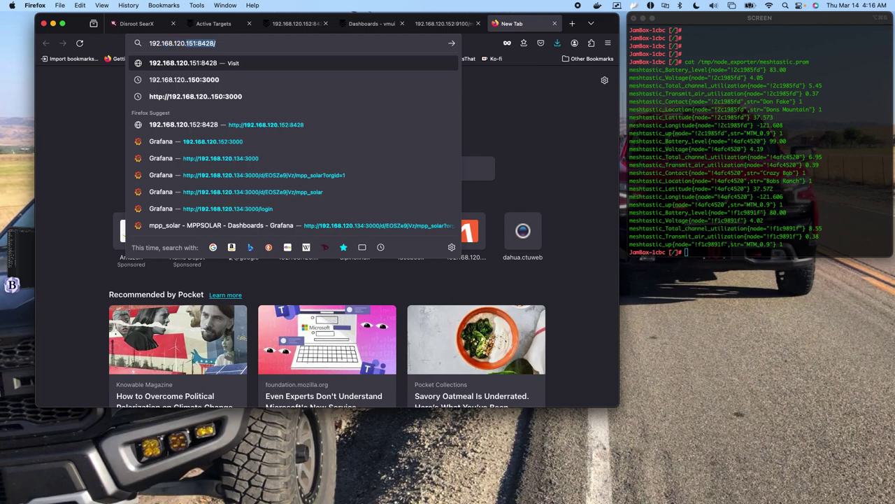
{"action": "type", "text": "3000/"}
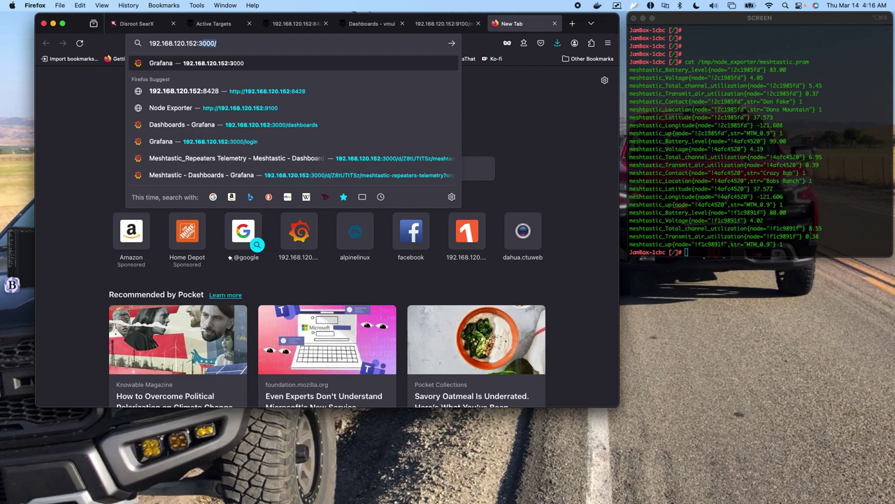
{"action": "key", "text": "Return"}
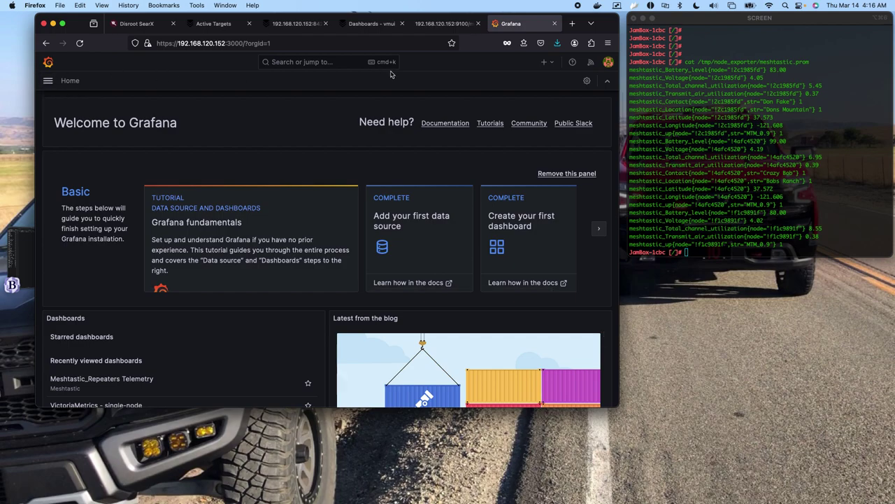
{"action": "left_click", "coordinate": [48, 81]}
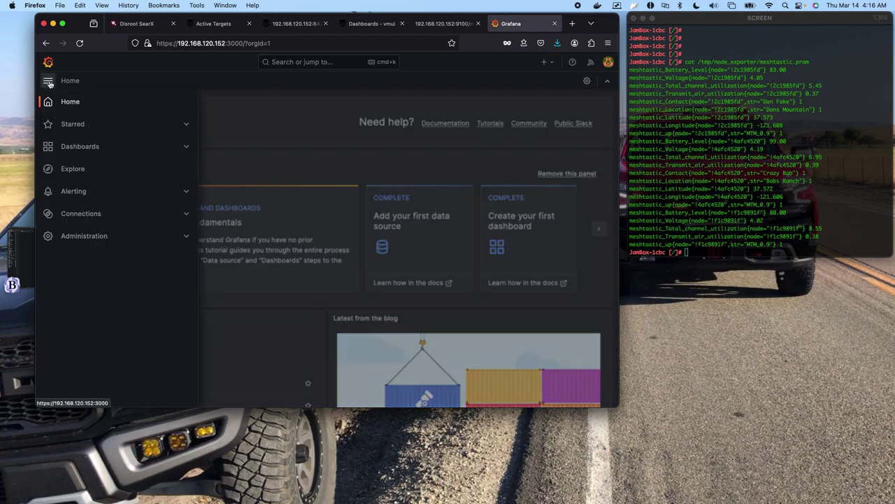
{"action": "left_click", "coordinate": [75, 148]}
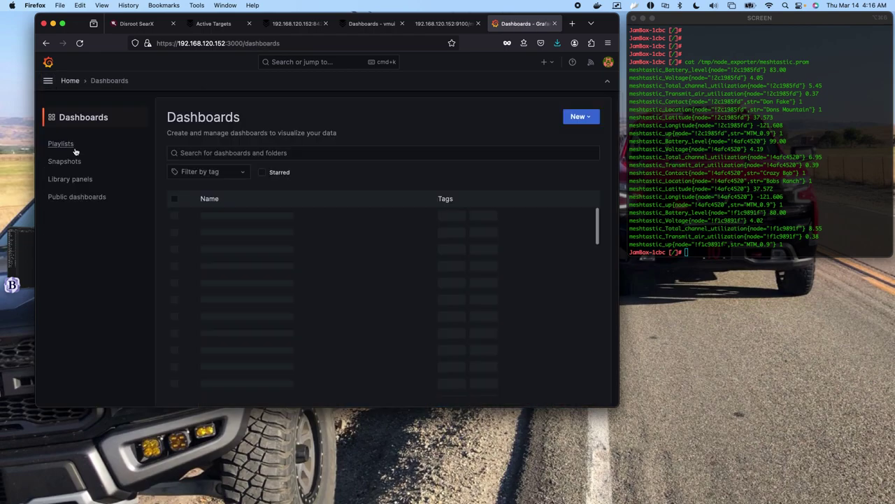
{"action": "left_click", "coordinate": [586, 117]}
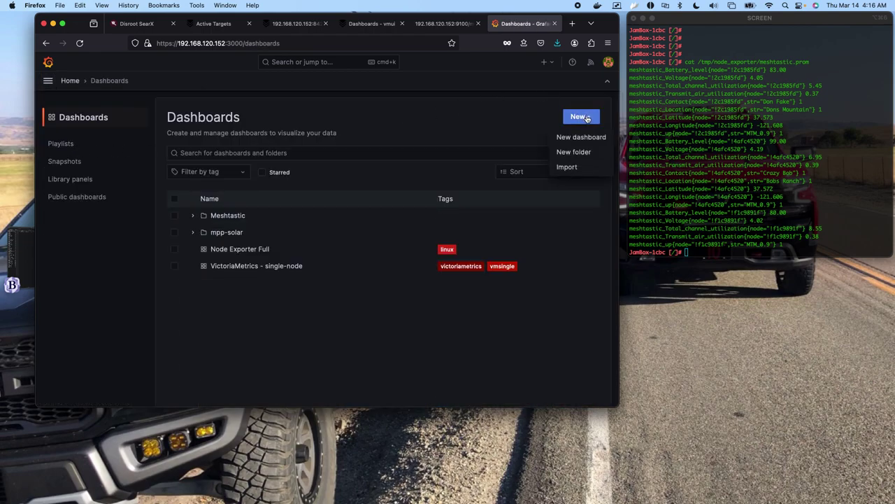
{"action": "left_click", "coordinate": [573, 167]}
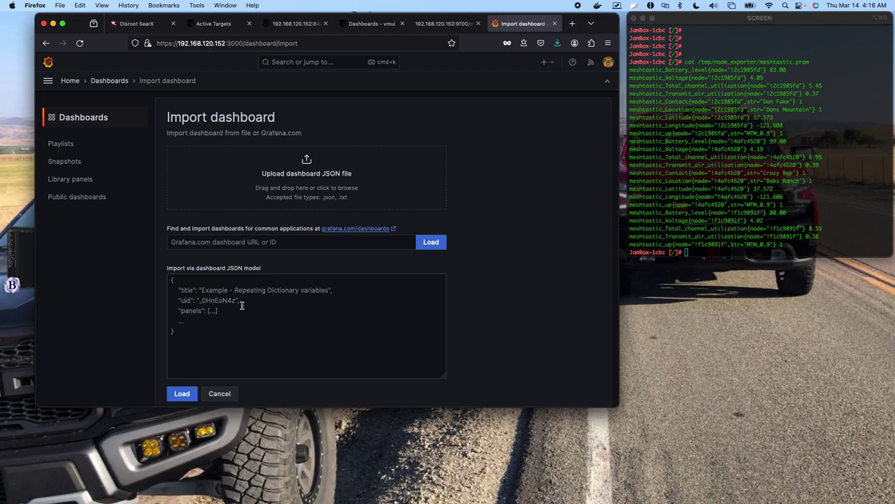
Scroll the Import dashboard page and show Grafana's main navigation menu.
{"action": "scroll", "coordinate": [317, 308], "scroll_direction": "down", "scroll_amount": 1}
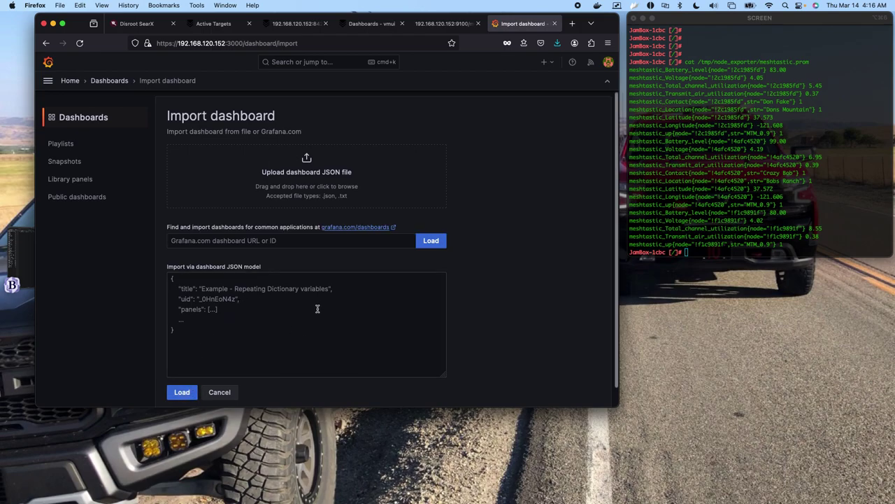
{"action": "scroll", "coordinate": [317, 309], "scroll_direction": "down", "scroll_amount": 1}
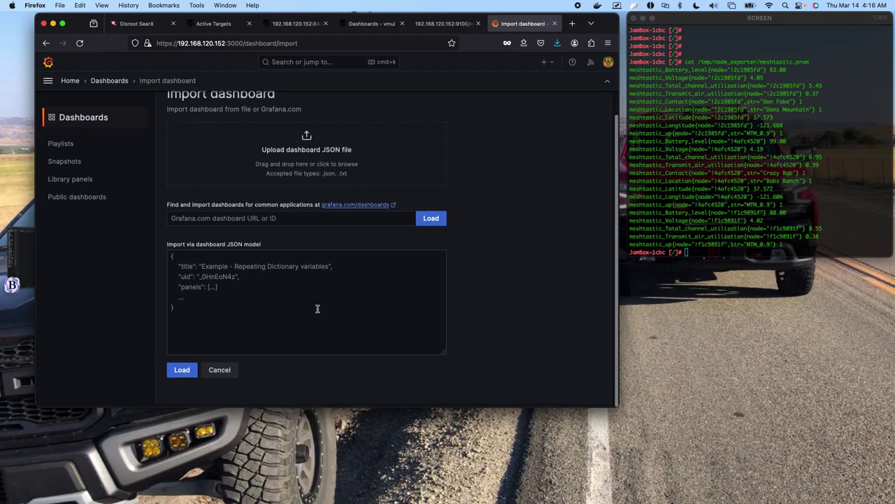
{"action": "left_click", "coordinate": [48, 81]}
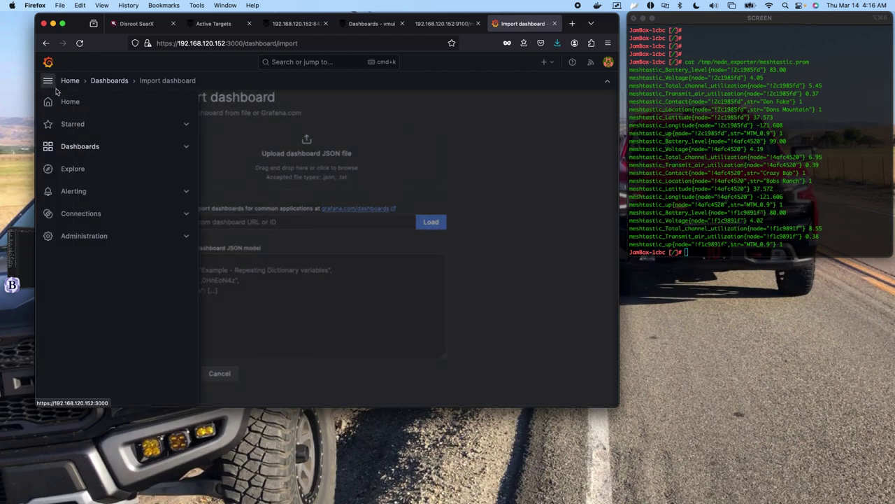
Open the Meshtastic_Repeaters Telemetry dashboard from the Meshtastic folder.
{"action": "left_click", "coordinate": [77, 146]}
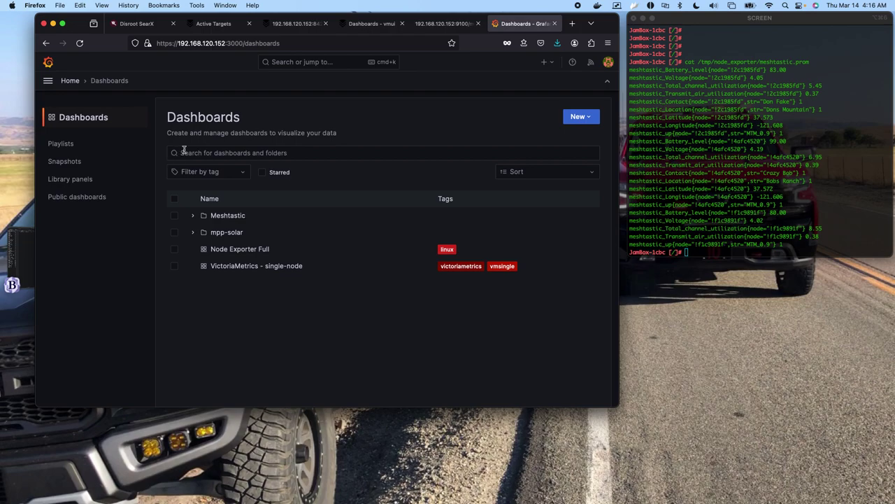
{"action": "left_click", "coordinate": [230, 217]}
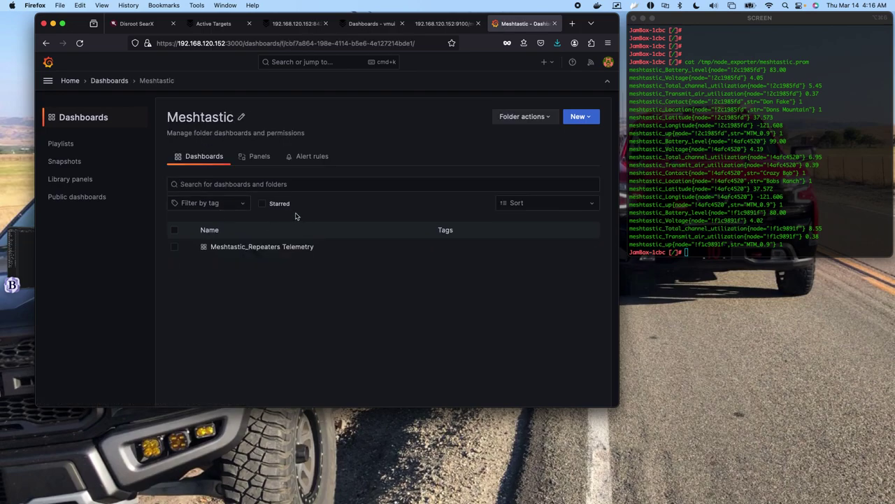
{"action": "left_click", "coordinate": [242, 248]}
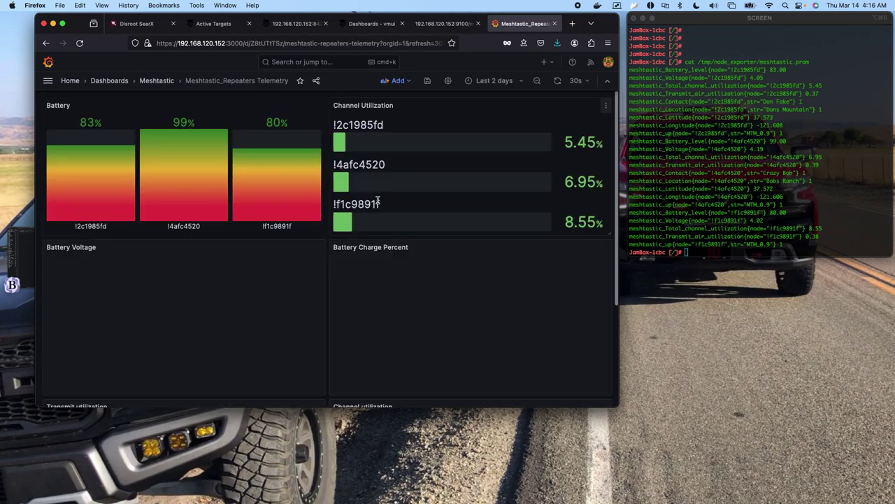
Set the time range to Last 3 hours and open the Battery Charge Percent panel menu.
{"action": "left_click", "coordinate": [505, 81]}
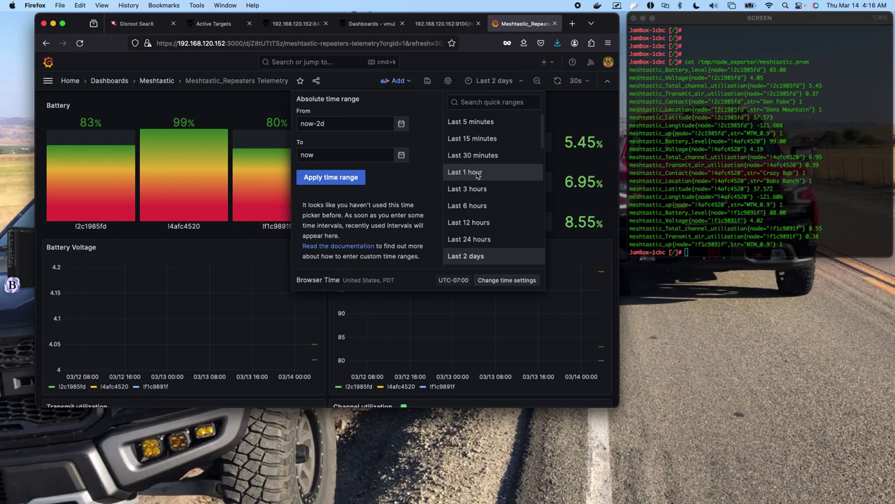
{"action": "left_click", "coordinate": [465, 172]}
{"action": "left_click", "coordinate": [504, 81]}
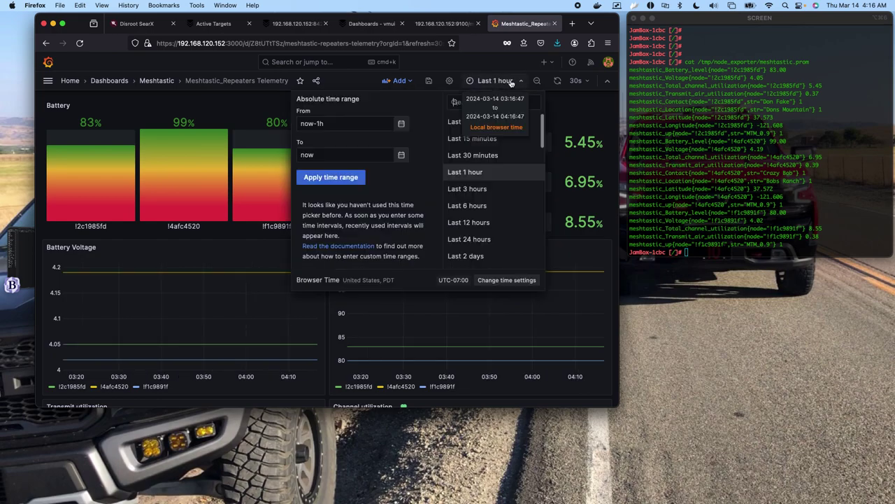
{"action": "left_click", "coordinate": [467, 189]}
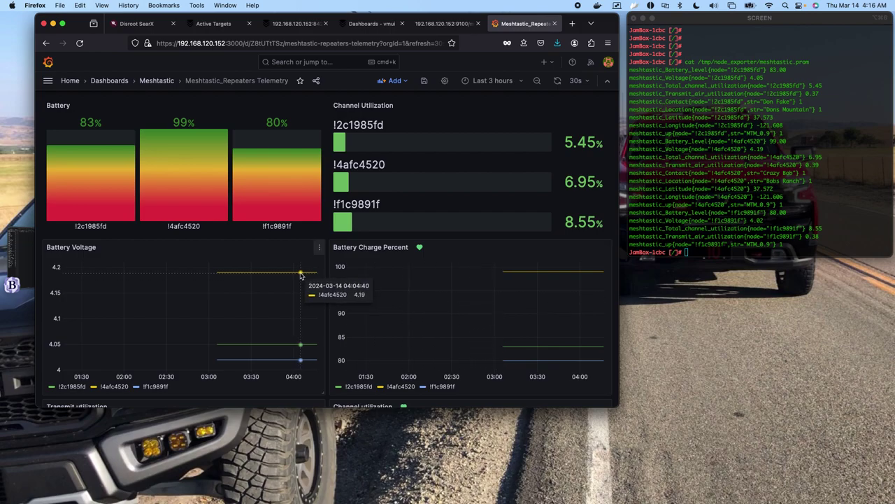
{"action": "scroll", "coordinate": [300, 274], "scroll_direction": "down", "scroll_amount": 3}
{"action": "scroll", "coordinate": [300, 274], "scroll_direction": "down", "scroll_amount": 1}
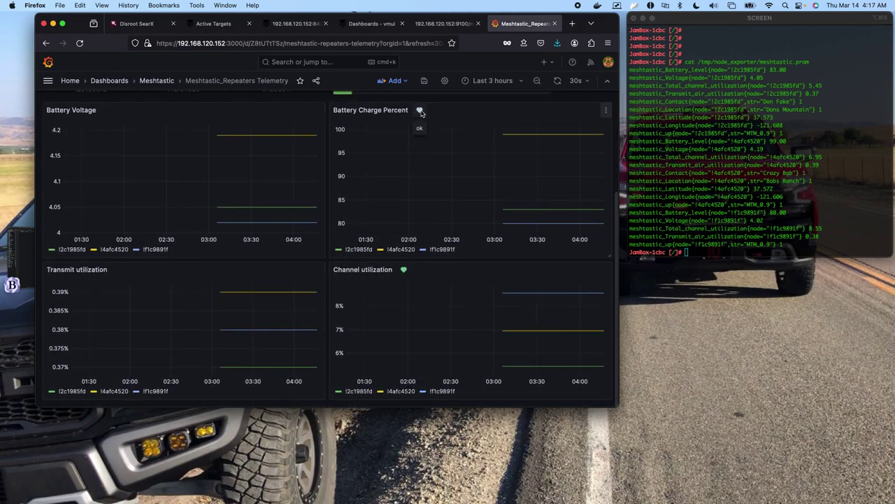
{"action": "left_click", "coordinate": [607, 111]}
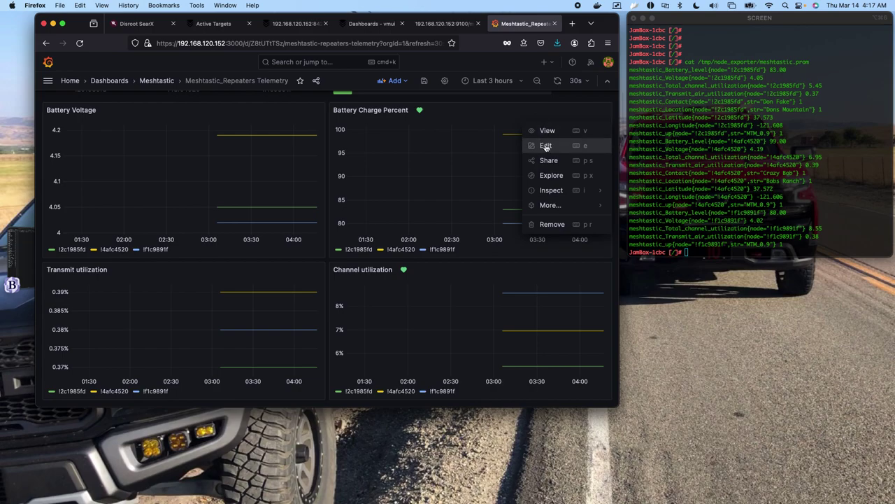
Edit the Battery Charge Percent panel and expand Battery Charge Low among its alert rules.
{"action": "left_click", "coordinate": [546, 146]}
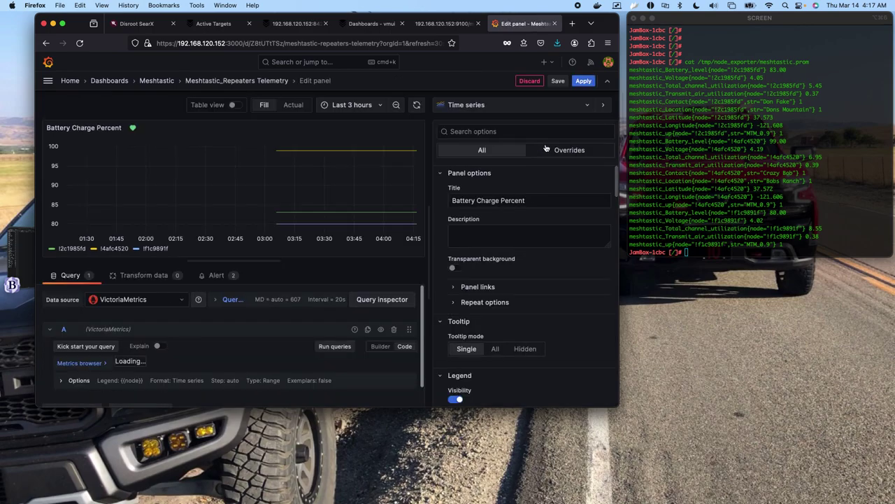
{"action": "left_click", "coordinate": [219, 276]}
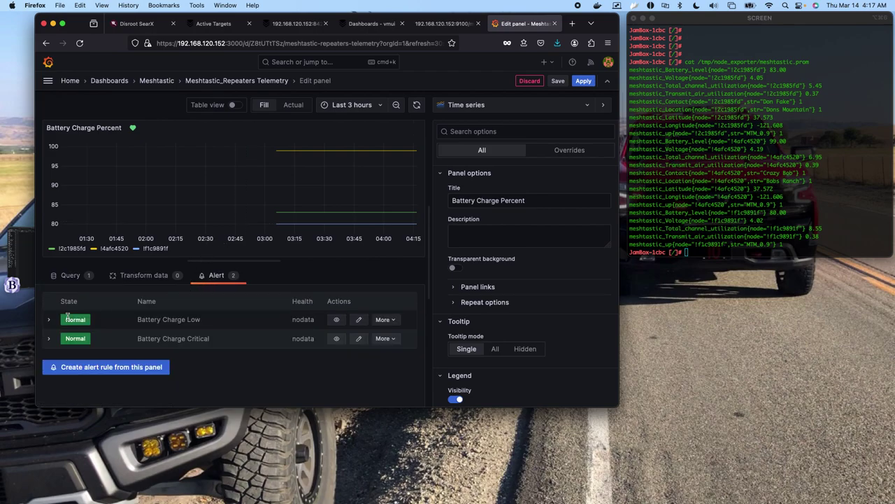
{"action": "left_click", "coordinate": [48, 321]}
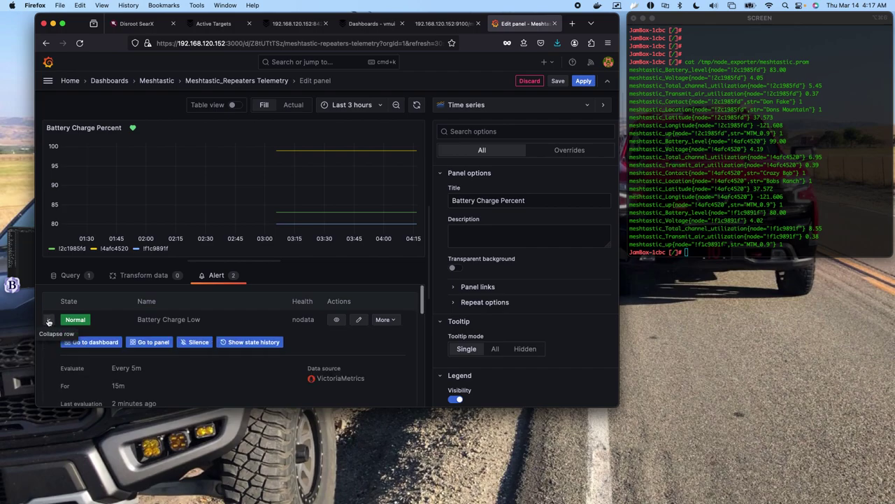
{"action": "scroll", "coordinate": [303, 330], "scroll_direction": "down", "scroll_amount": 2}
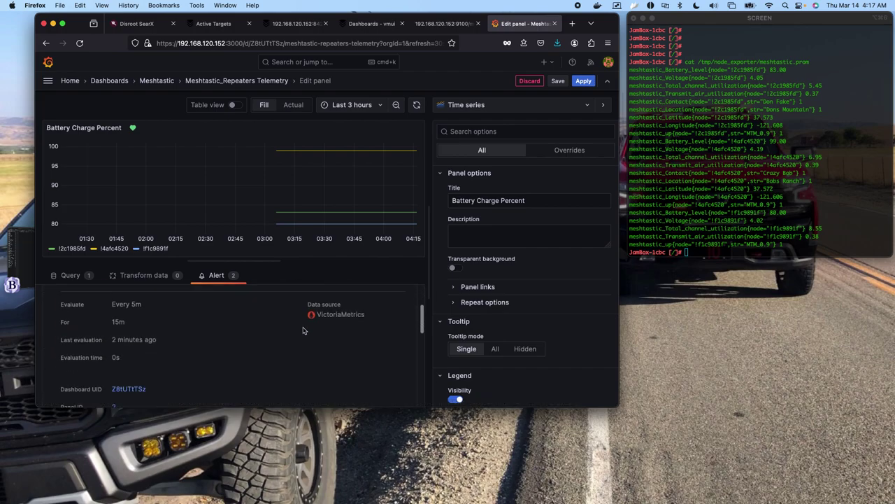
{"action": "scroll", "coordinate": [303, 330], "scroll_direction": "up", "scroll_amount": 2}
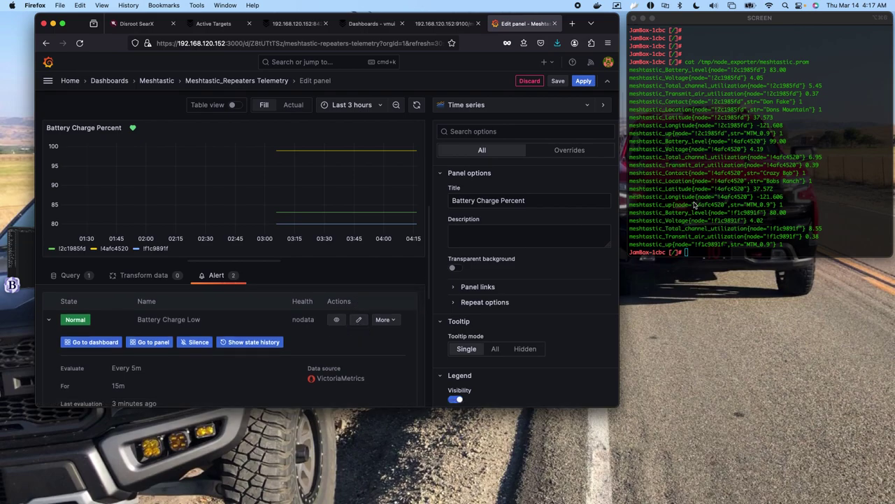
Select the printed meshtastic metrics lines in iTerm2, then open the Battery Charge Low rule for editing.
{"action": "left_click", "coordinate": [631, 70]}
{"action": "left_click_drag", "start_coordinate": [631, 70], "coordinate": [796, 240]}
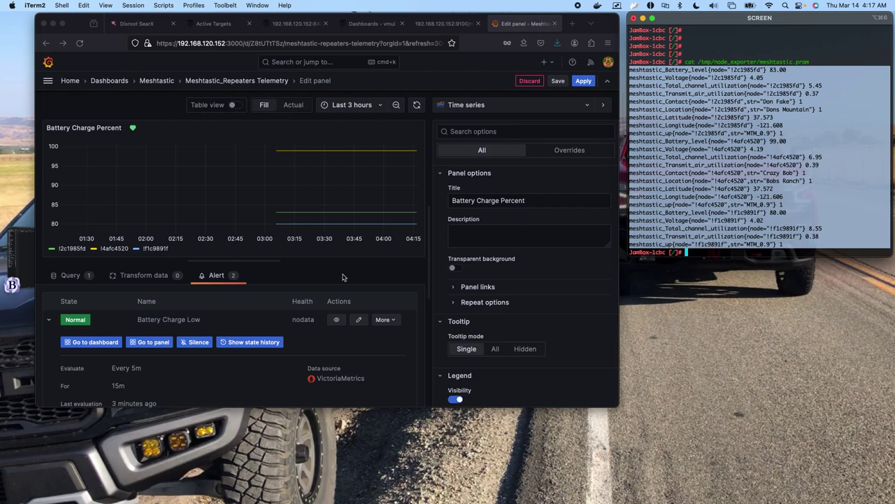
{"action": "left_click", "coordinate": [358, 319]}
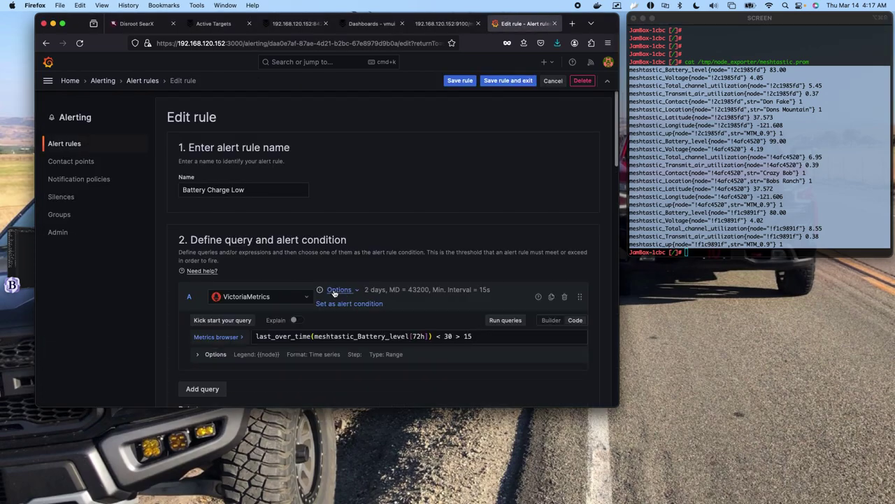
{"action": "scroll", "coordinate": [340, 233], "scroll_direction": "down", "scroll_amount": 2}
{"action": "scroll", "coordinate": [339, 233], "scroll_direction": "down", "scroll_amount": 1}
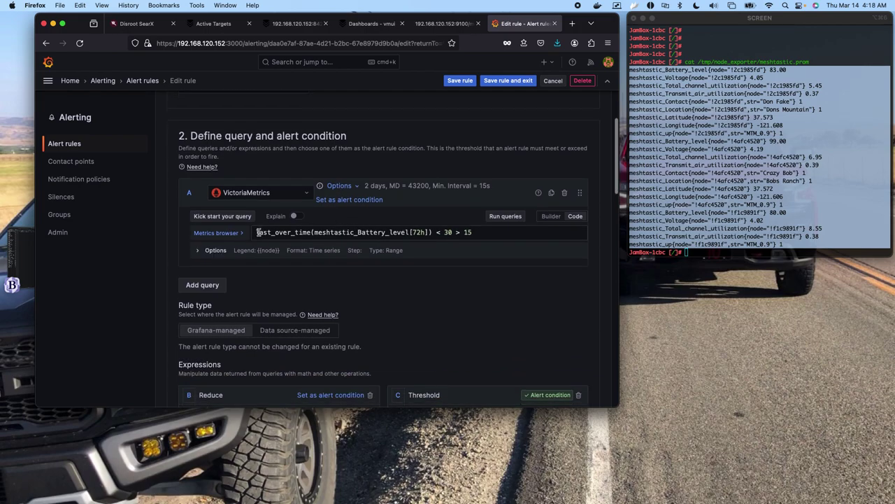
{"action": "left_click_drag", "start_coordinate": [255, 232], "coordinate": [469, 237]}
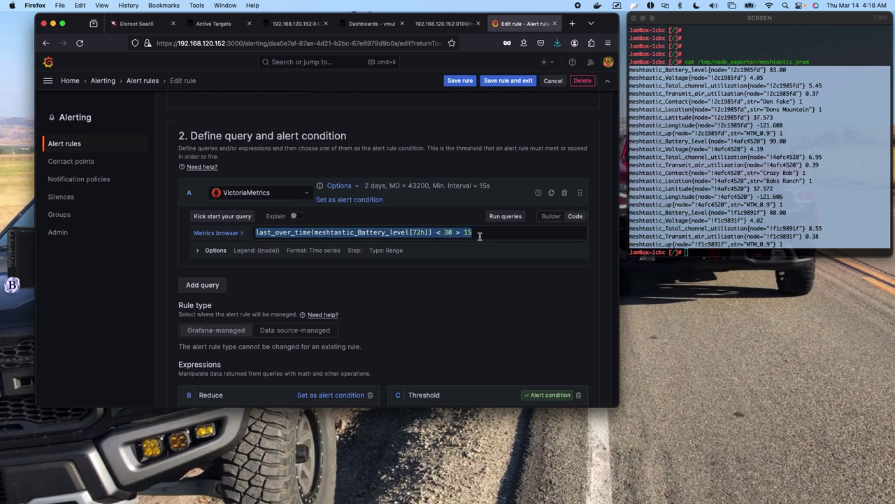
{"action": "left_click", "coordinate": [263, 232]}
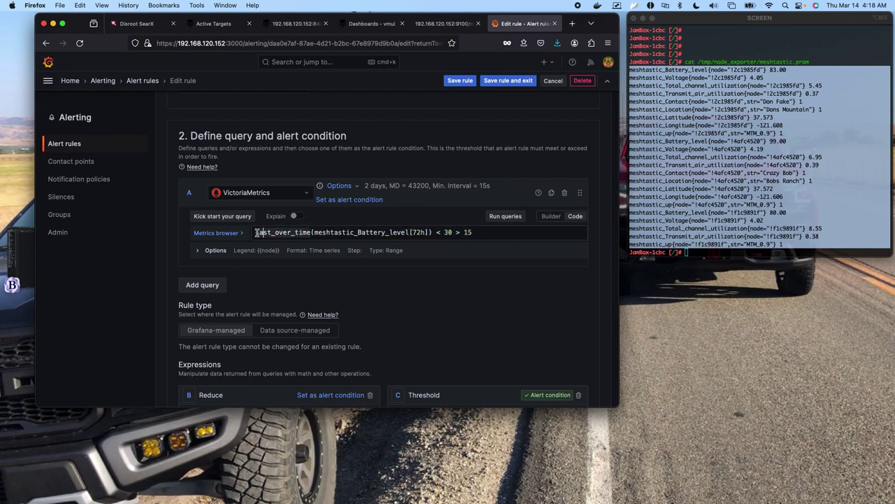
{"action": "left_click_drag", "start_coordinate": [256, 233], "coordinate": [308, 233]}
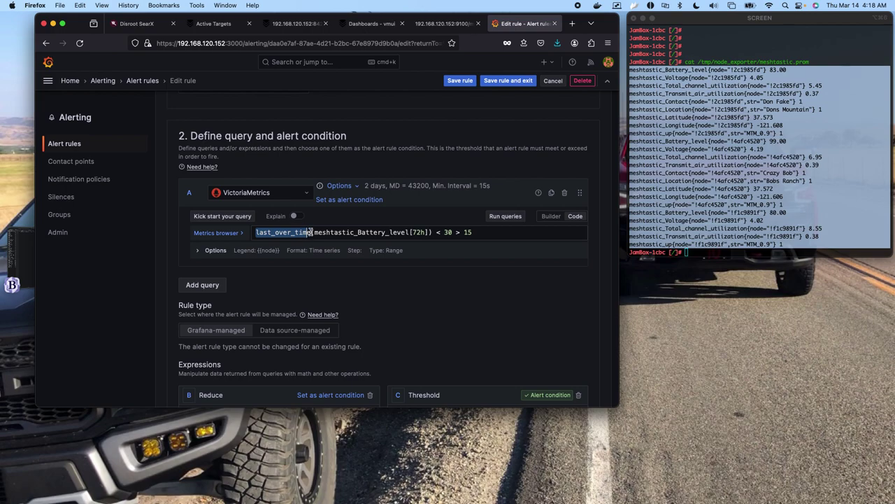
{"action": "left_click", "coordinate": [314, 233]}
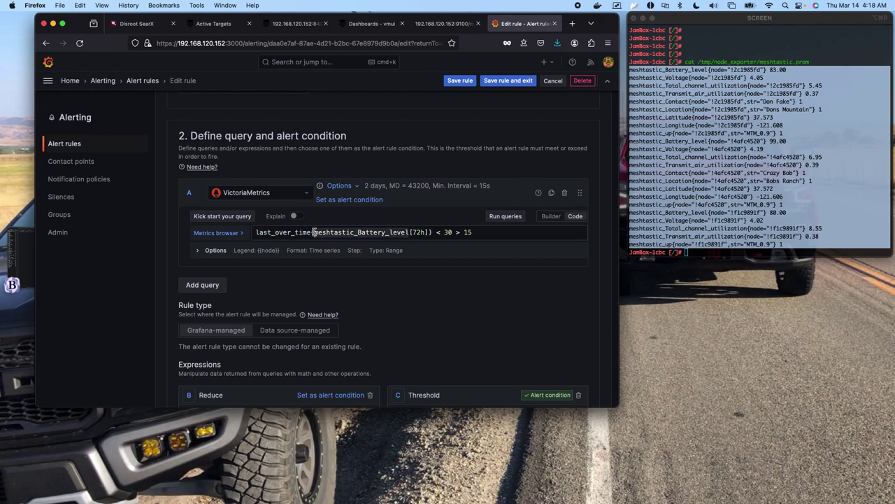
{"action": "left_click_drag", "start_coordinate": [313, 232], "coordinate": [411, 232]}
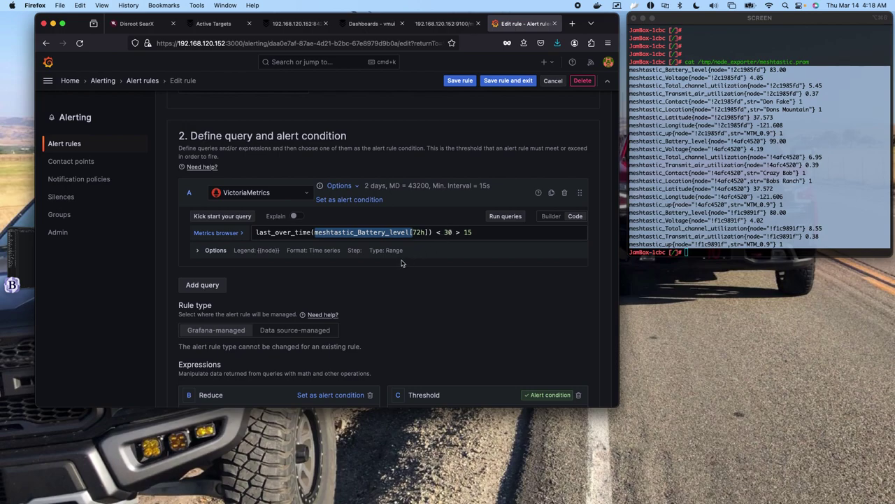
{"action": "scroll", "coordinate": [396, 265], "scroll_direction": "down", "scroll_amount": 5}
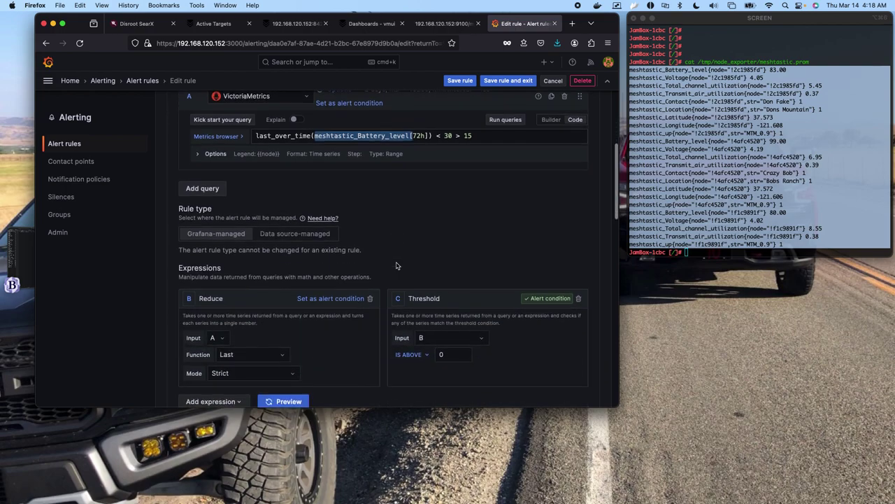
{"action": "scroll", "coordinate": [396, 265], "scroll_direction": "down", "scroll_amount": 1}
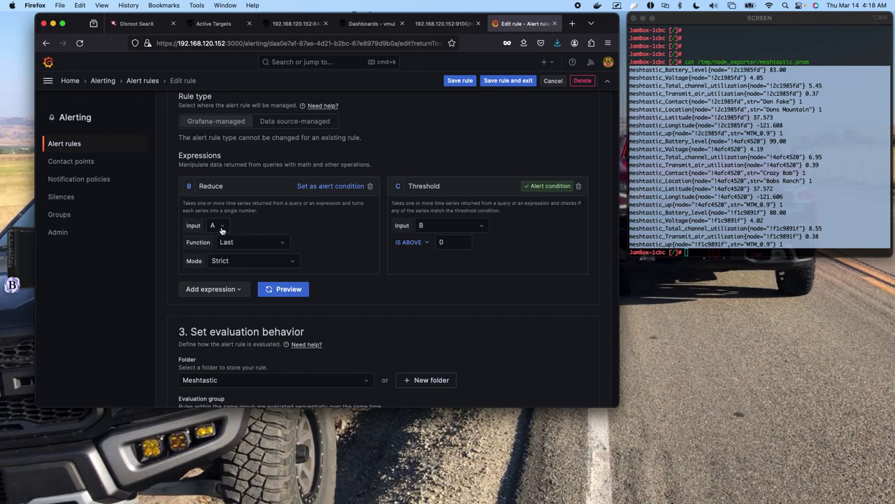
{"action": "left_click", "coordinate": [279, 242]}
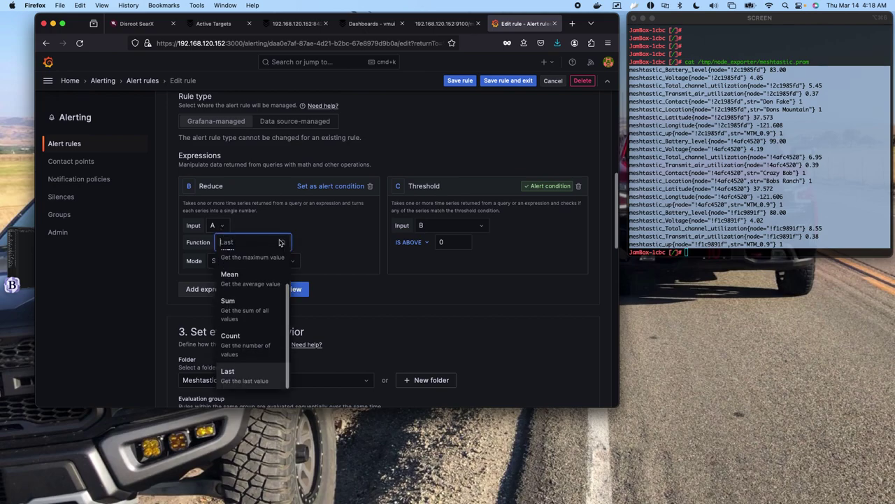
{"action": "left_click", "coordinate": [245, 375]}
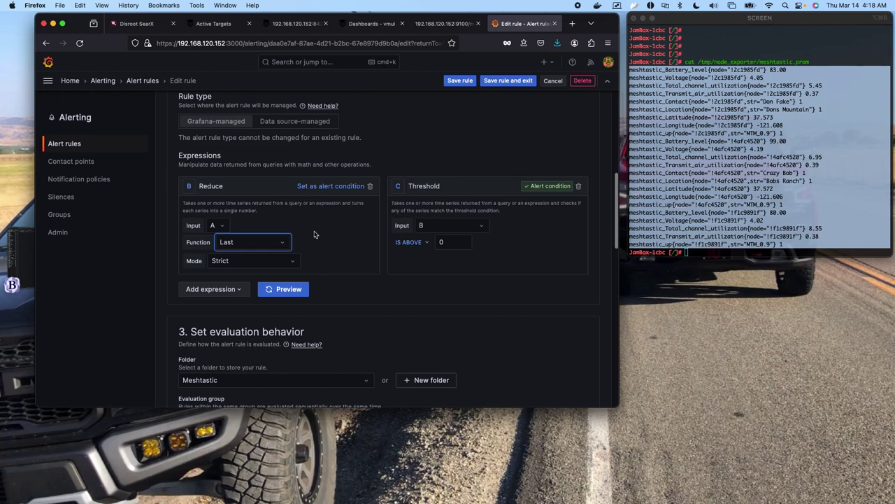
{"action": "scroll", "coordinate": [310, 298], "scroll_direction": "down", "scroll_amount": 5}
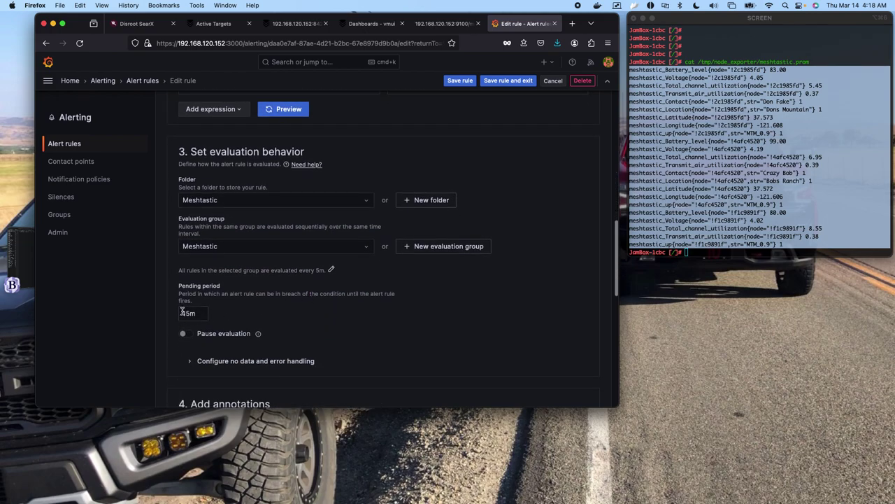
Review the 15m pending period and store the rule in the Meshtastic folder.
{"action": "left_click_drag", "start_coordinate": [181, 313], "coordinate": [203, 313]}
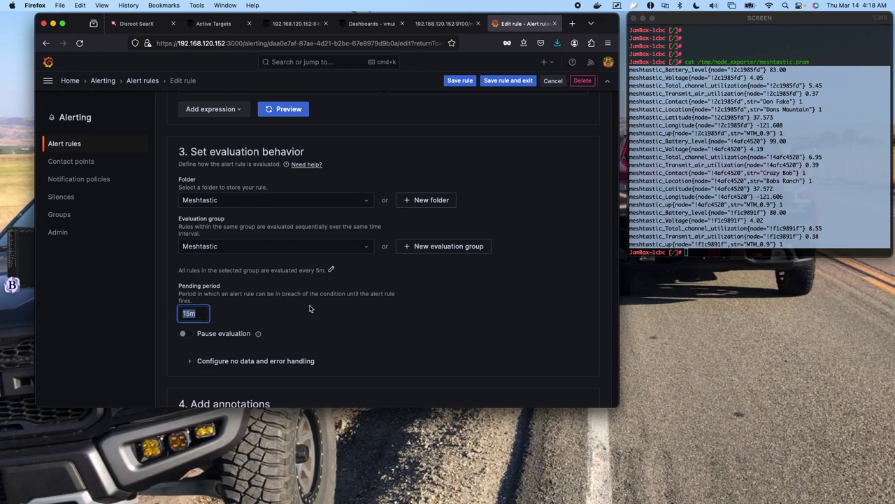
{"action": "scroll", "coordinate": [310, 308], "scroll_direction": "up", "scroll_amount": 2}
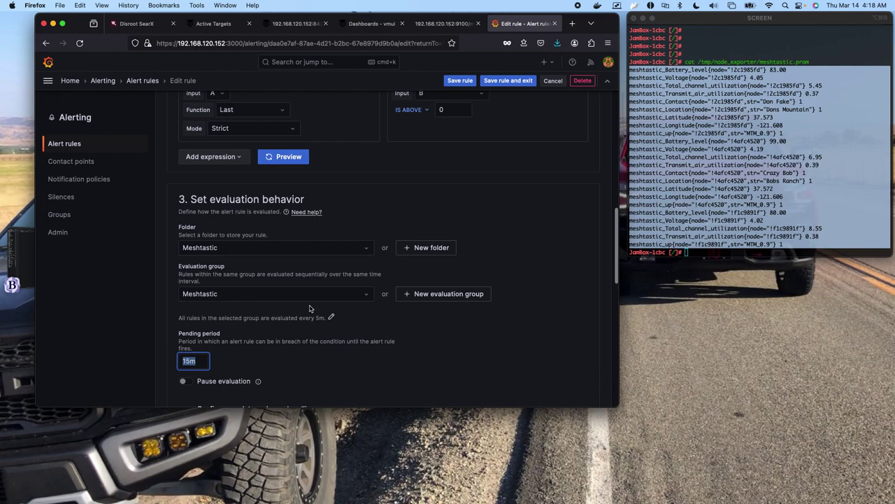
{"action": "scroll", "coordinate": [310, 308], "scroll_direction": "down", "scroll_amount": 1}
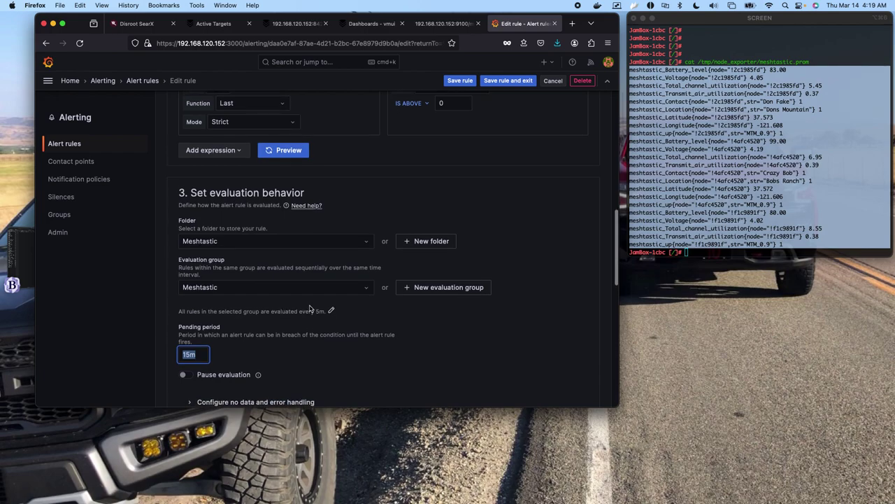
{"action": "scroll", "coordinate": [310, 309], "scroll_direction": "down", "scroll_amount": 1}
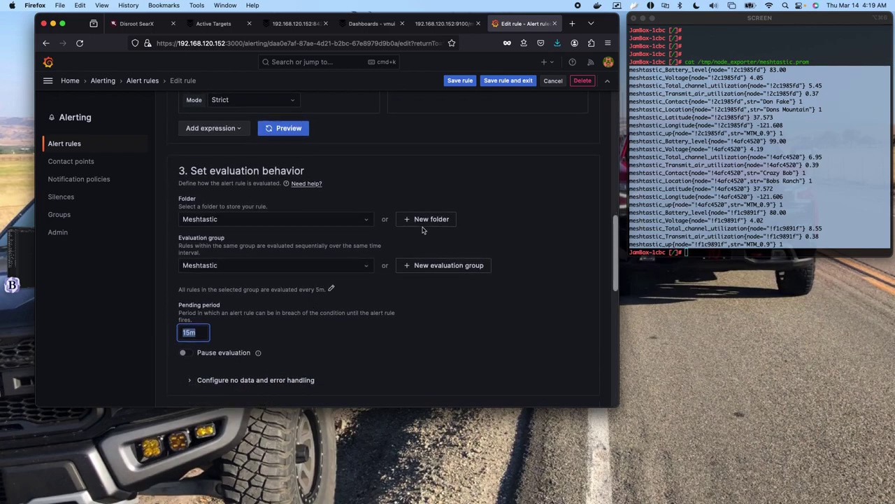
{"action": "scroll", "coordinate": [376, 227], "scroll_direction": "up", "scroll_amount": 8}
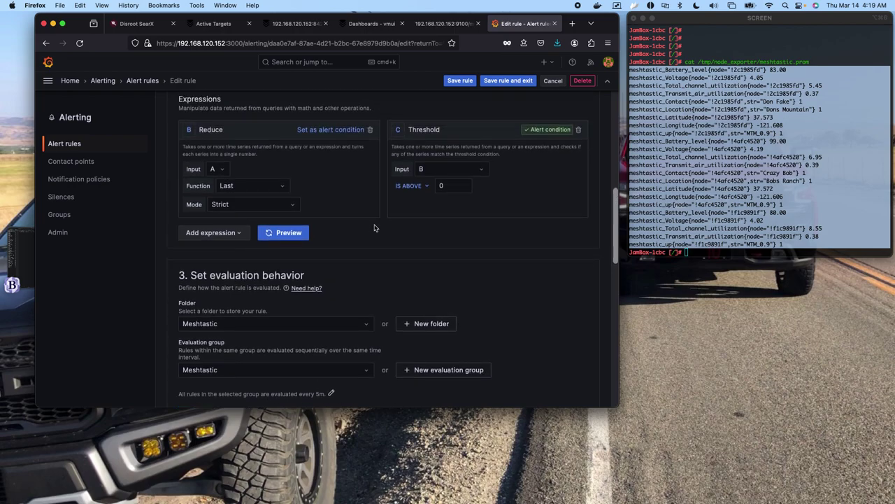
{"action": "scroll", "coordinate": [375, 226], "scroll_direction": "down", "scroll_amount": 1}
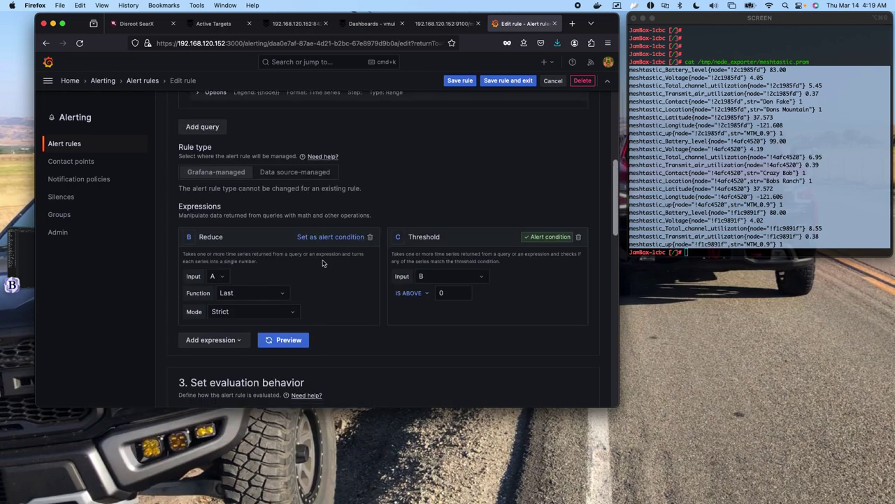
{"action": "scroll", "coordinate": [323, 263], "scroll_direction": "down", "scroll_amount": 3}
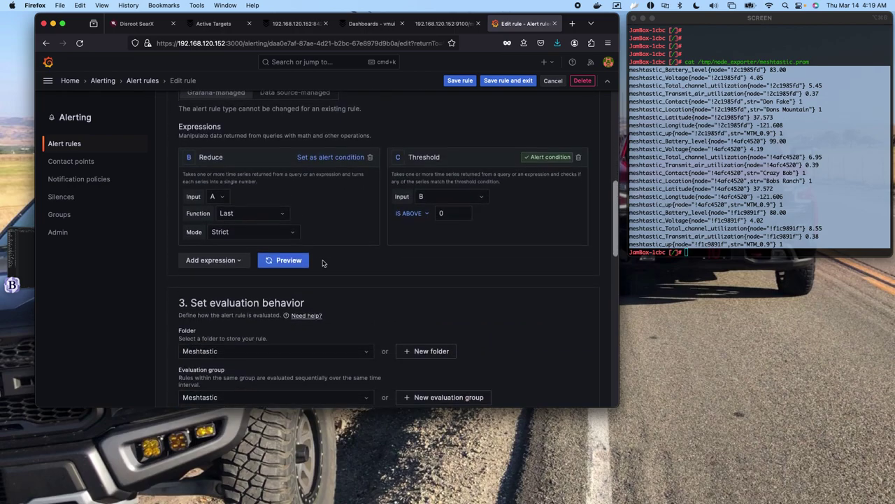
{"action": "left_click", "coordinate": [369, 354]}
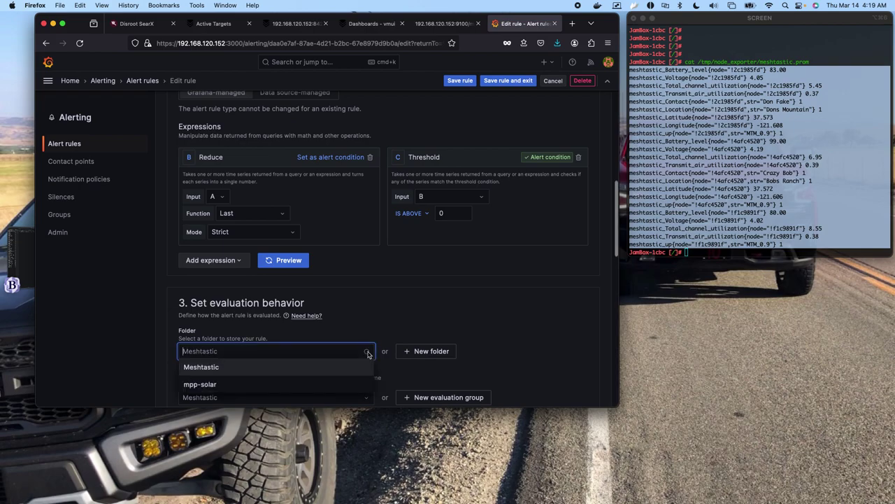
{"action": "left_click", "coordinate": [277, 371]}
Put the rule in the Meshtastic evaluation group.
{"action": "scroll", "coordinate": [305, 348], "scroll_direction": "down", "scroll_amount": 2}
{"action": "scroll", "coordinate": [306, 348], "scroll_direction": "down", "scroll_amount": 3}
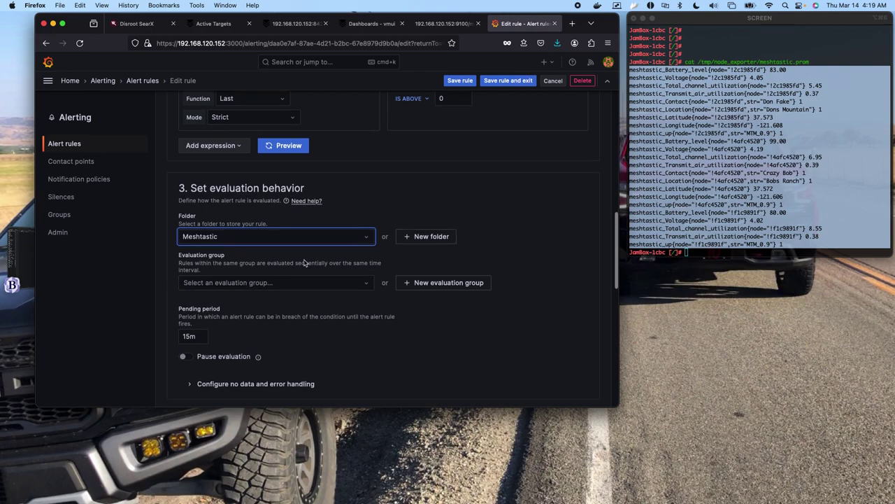
{"action": "left_click", "coordinate": [333, 283]}
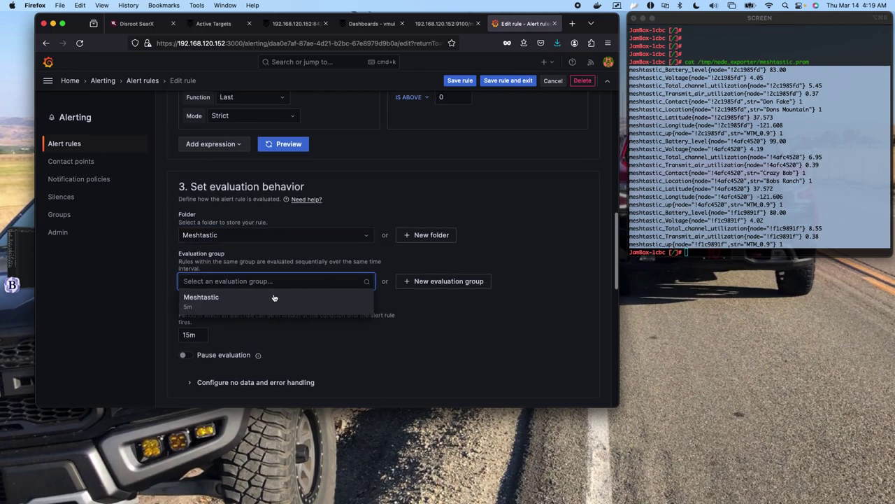
{"action": "left_click", "coordinate": [273, 297]}
{"action": "left_click", "coordinate": [335, 281]}
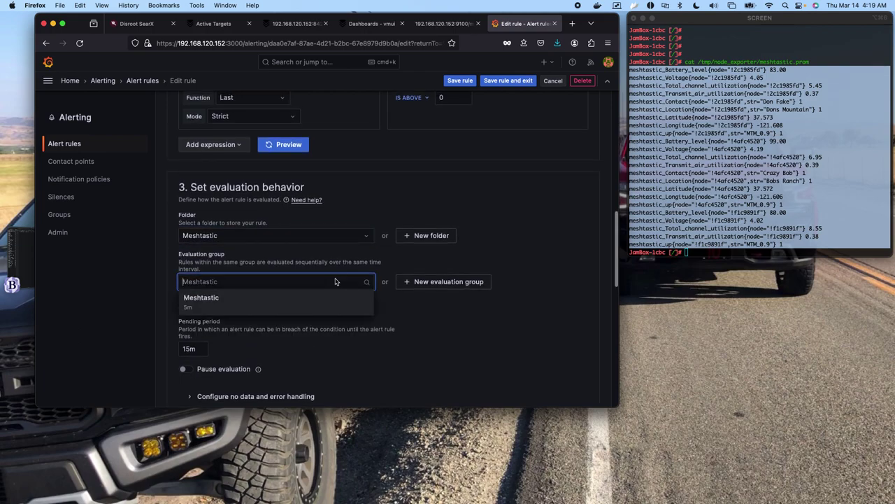
{"action": "left_click", "coordinate": [271, 308]}
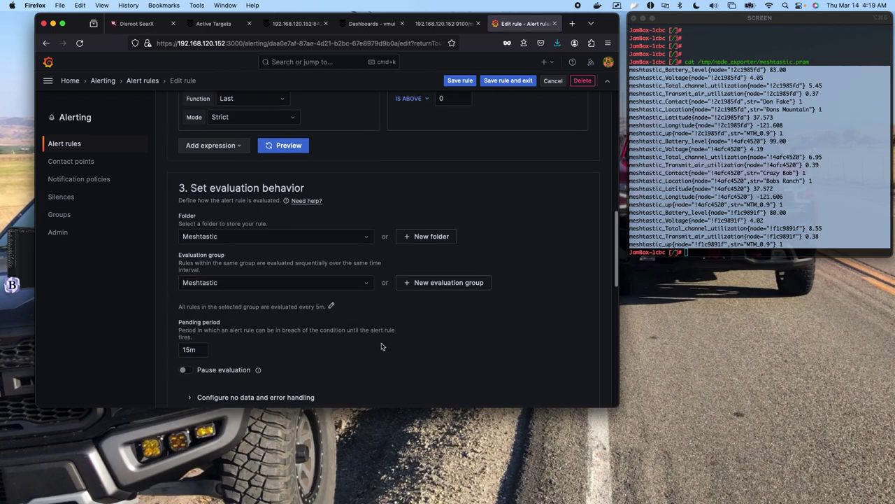
Expand the no data and error handling settings and keep the error/timeout state as Error.
{"action": "scroll", "coordinate": [411, 329], "scroll_direction": "down", "scroll_amount": 3}
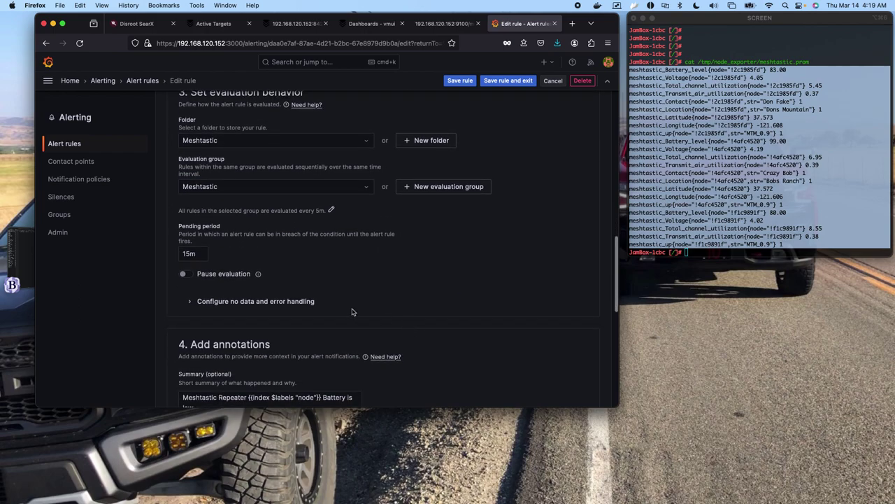
{"action": "scroll", "coordinate": [249, 297], "scroll_direction": "down", "scroll_amount": 1}
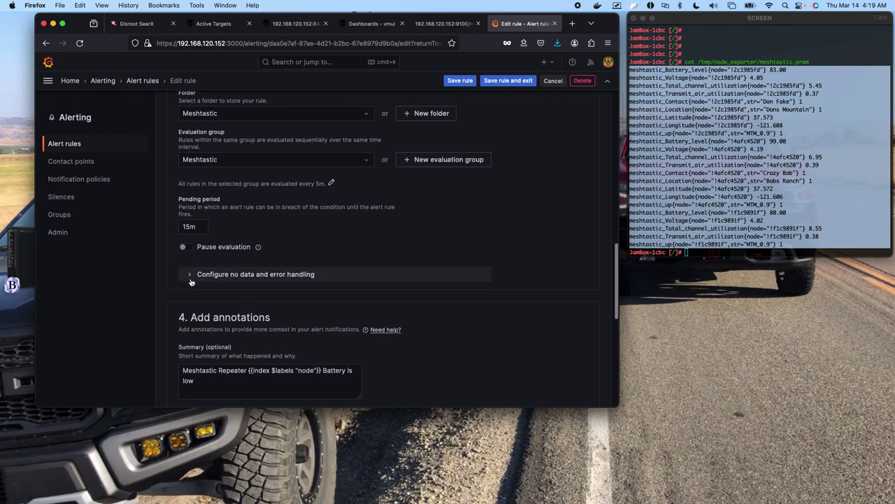
{"action": "left_click", "coordinate": [190, 280]}
{"action": "scroll", "coordinate": [372, 292], "scroll_direction": "down", "scroll_amount": 3}
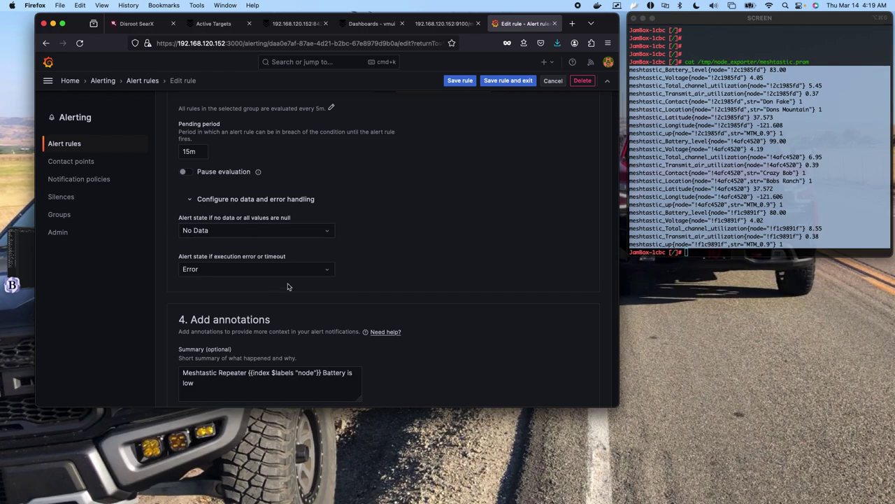
{"action": "left_click", "coordinate": [326, 272]}
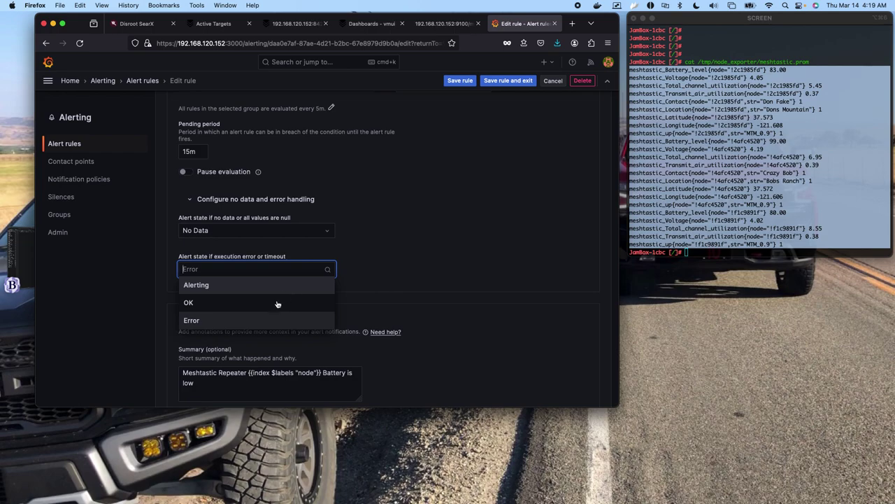
{"action": "left_click", "coordinate": [263, 320]}
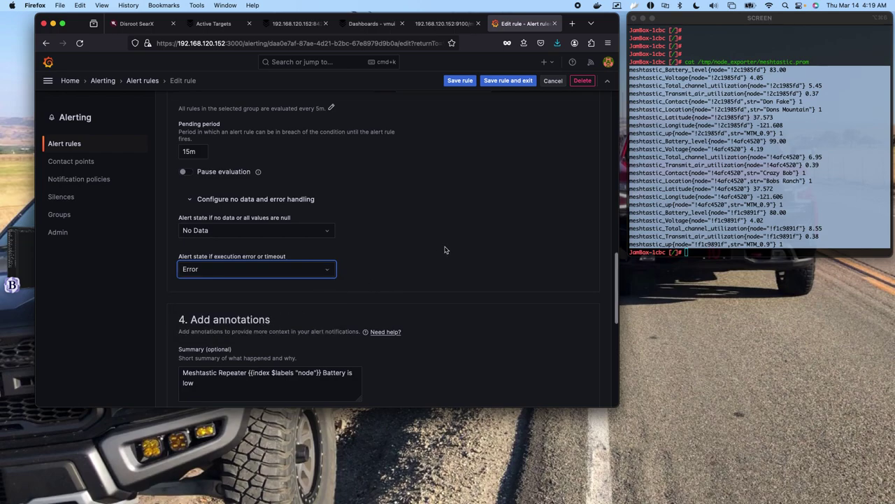
{"action": "scroll", "coordinate": [445, 249], "scroll_direction": "down", "scroll_amount": 2}
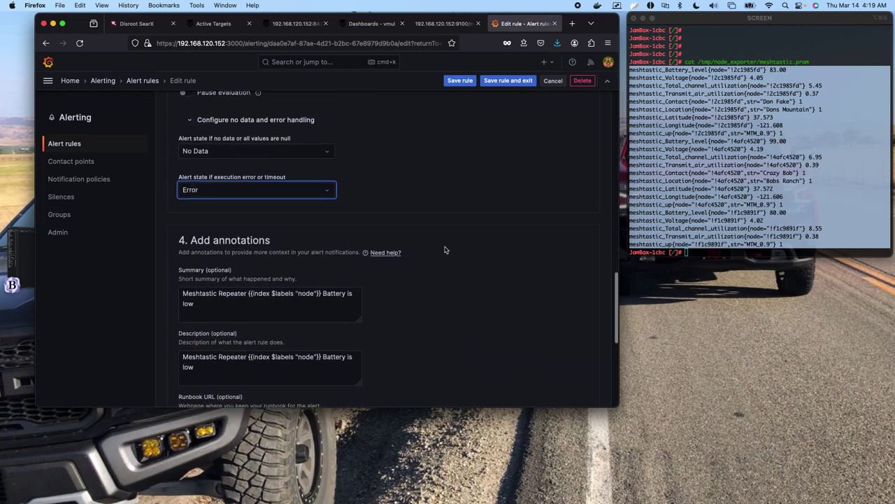
{"action": "scroll", "coordinate": [445, 250], "scroll_direction": "down", "scroll_amount": 2}
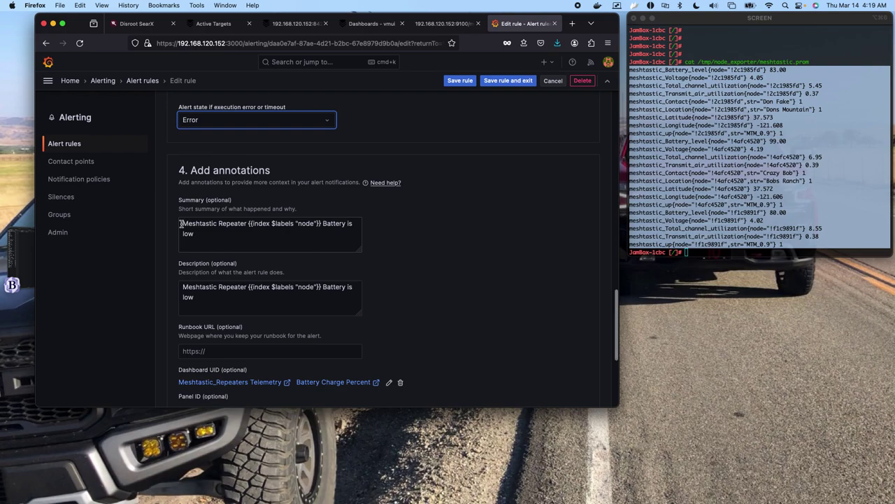
Copy the node label template from the battery-low summary annotation, then save the Battery Charge Low rule.
{"action": "left_click_drag", "start_coordinate": [181, 225], "coordinate": [322, 224]}
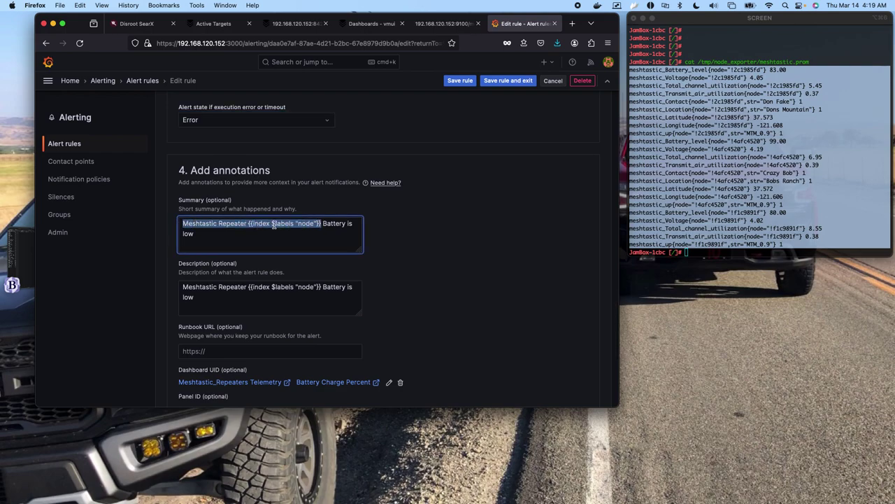
{"action": "left_click", "coordinate": [263, 235]}
{"action": "left_click_drag", "start_coordinate": [248, 224], "coordinate": [314, 223]}
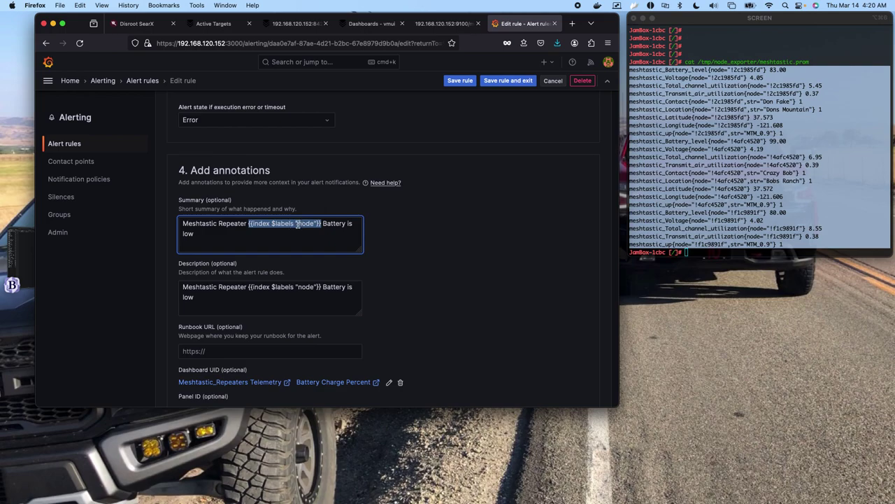
{"action": "left_click", "coordinate": [297, 224]}
{"action": "left_click_drag", "start_coordinate": [298, 224], "coordinate": [310, 223]}
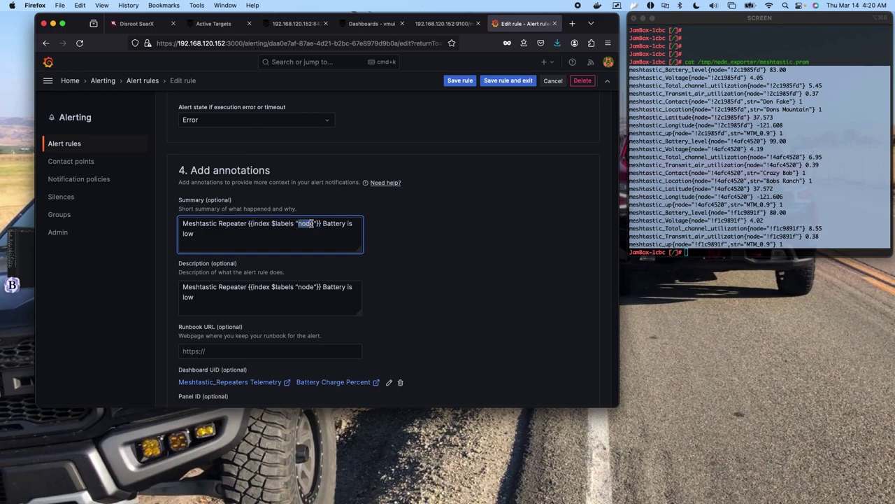
{"action": "scroll", "coordinate": [315, 234], "scroll_direction": "down", "scroll_amount": 3}
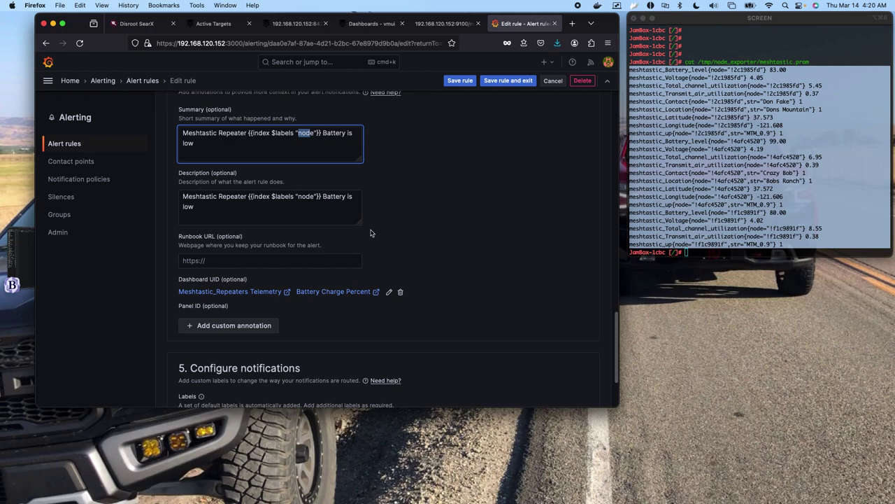
{"action": "scroll", "coordinate": [370, 229], "scroll_direction": "down", "scroll_amount": 3}
{"action": "key", "text": "super+c"}
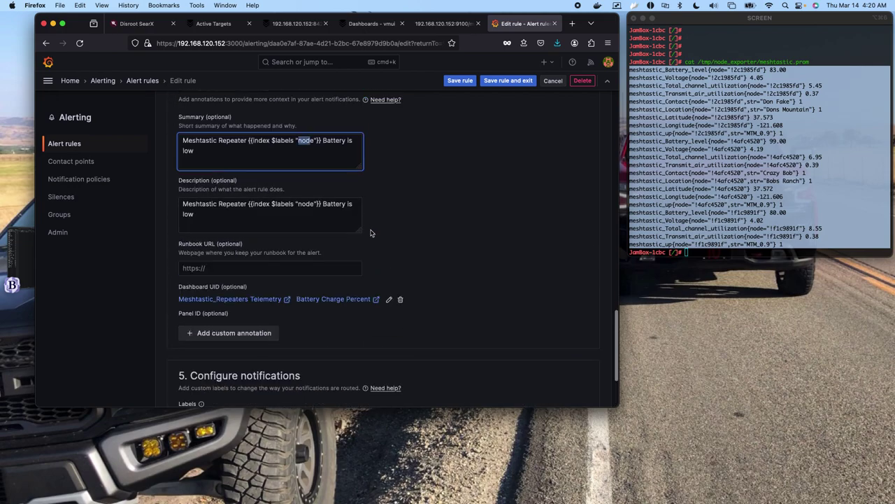
{"action": "left_click", "coordinate": [460, 81]}
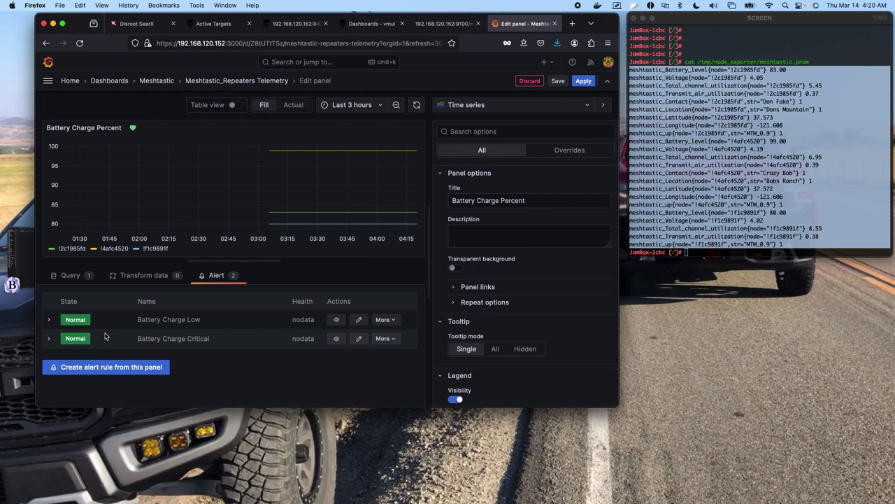
Check the Battery Charge Critical rule's details, then leave the panel editor for the dashboard.
{"action": "left_click", "coordinate": [49, 342]}
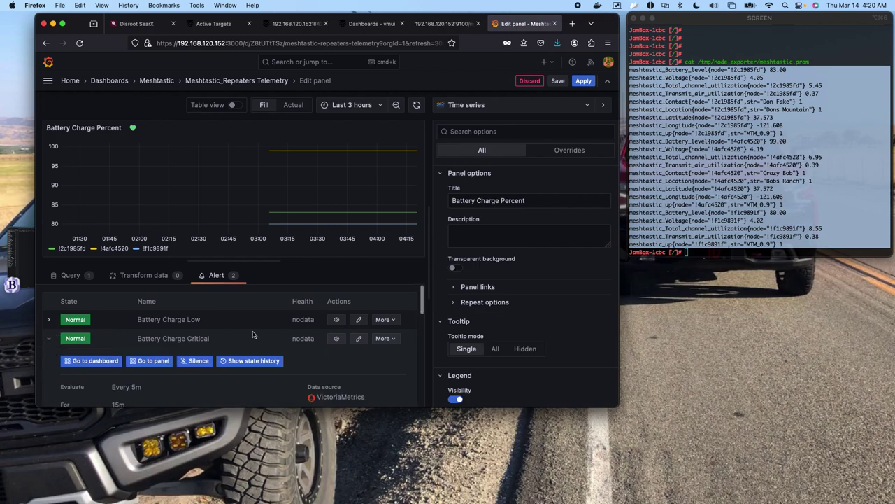
{"action": "scroll", "coordinate": [252, 334], "scroll_direction": "down", "scroll_amount": 5}
{"action": "scroll", "coordinate": [252, 334], "scroll_direction": "up", "scroll_amount": 5}
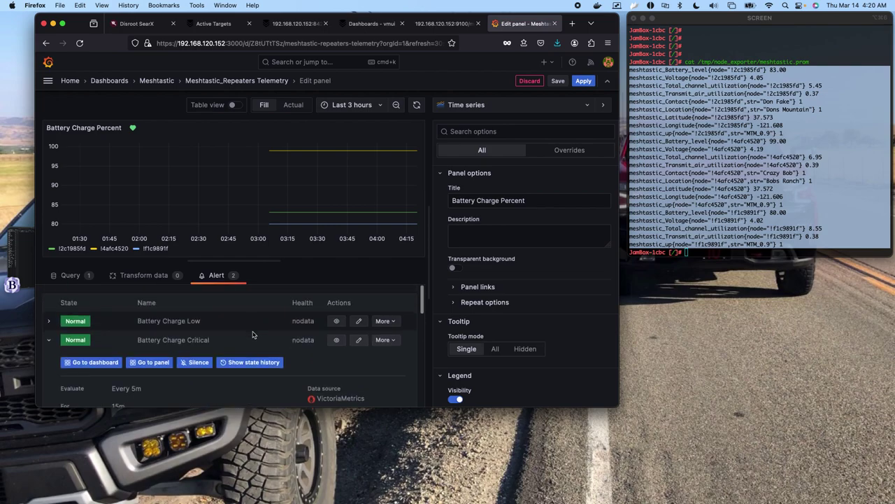
{"action": "left_click", "coordinate": [531, 82]}
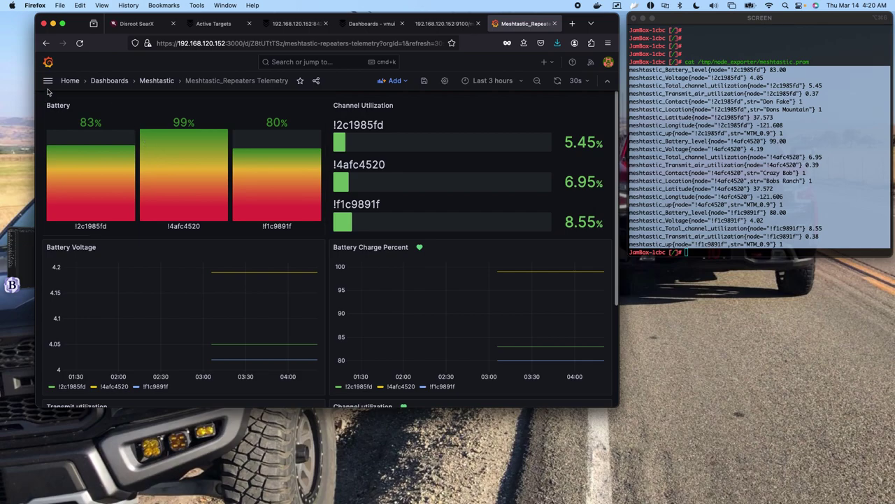
Go to Alerting > Contact points from the main navigation menu.
{"action": "left_click", "coordinate": [47, 81]}
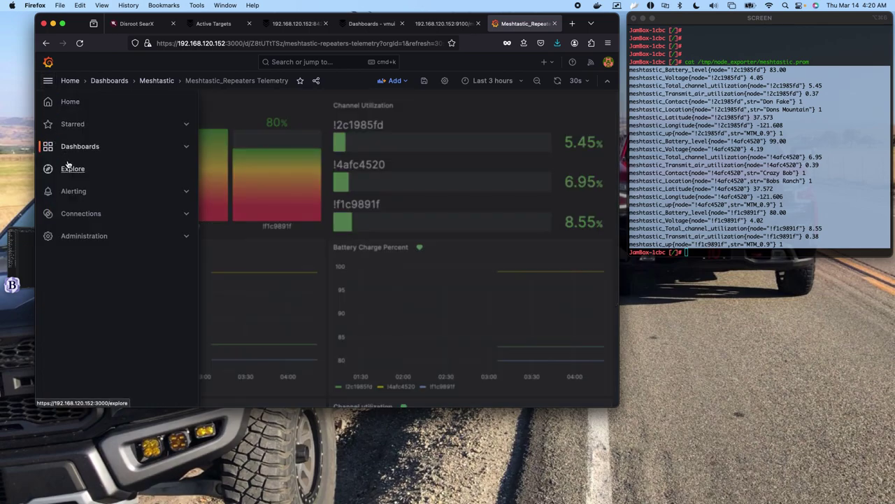
{"action": "left_click", "coordinate": [72, 191]}
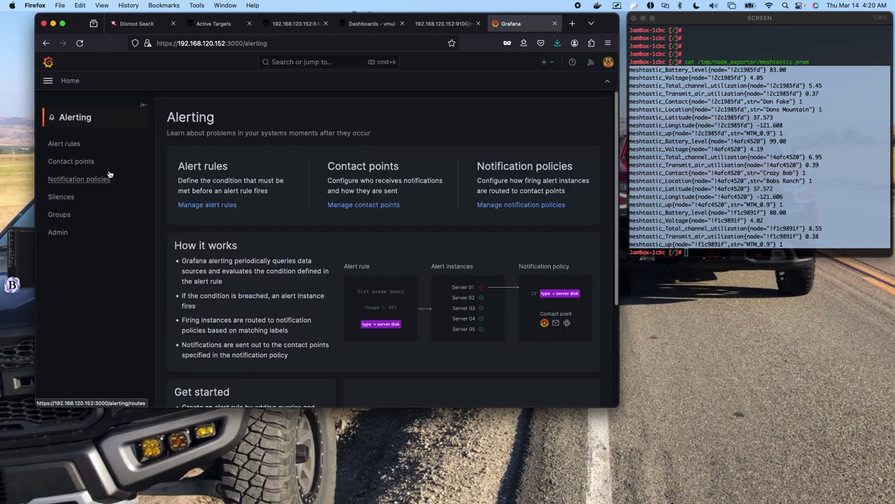
{"action": "left_click", "coordinate": [74, 162]}
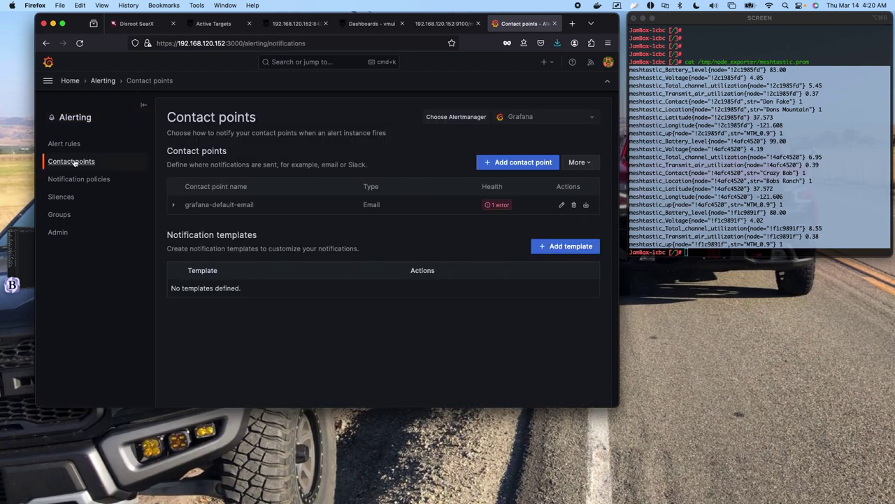
Add a new contact point with Webhook as its integration and focus the URL field.
{"action": "left_click", "coordinate": [501, 166]}
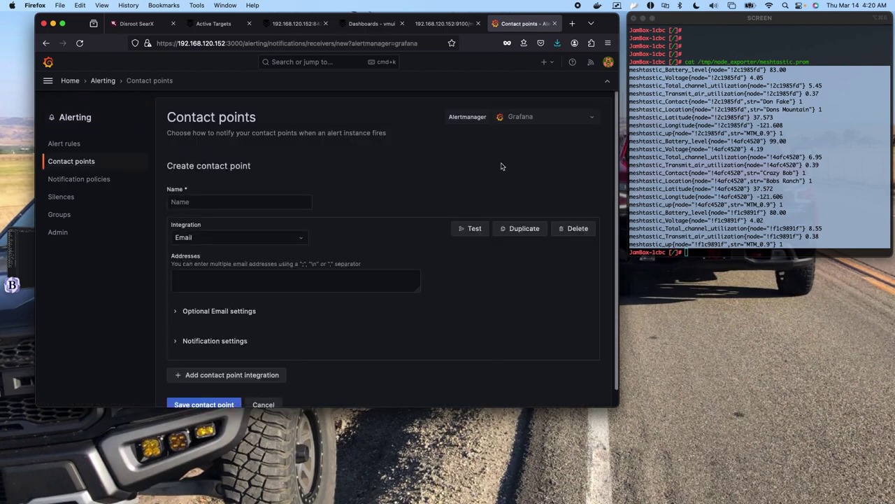
{"action": "left_click", "coordinate": [303, 237]}
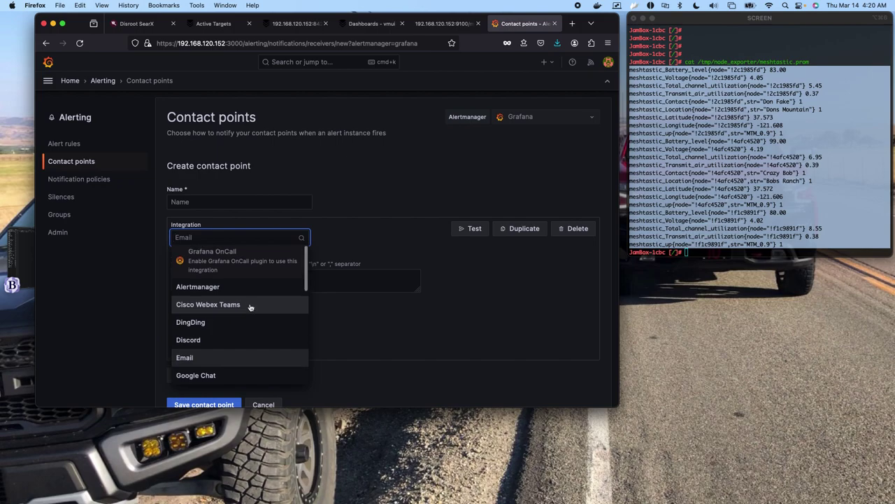
{"action": "scroll", "coordinate": [250, 306], "scroll_direction": "down", "scroll_amount": 3}
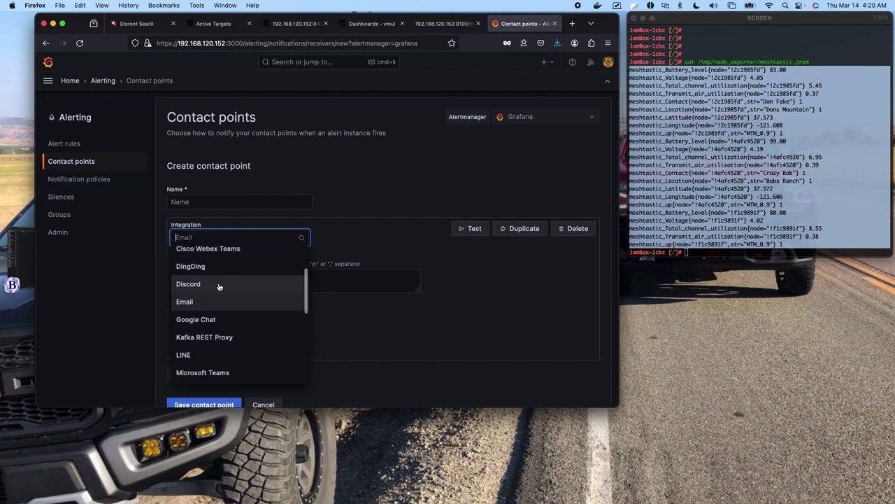
{"action": "scroll", "coordinate": [226, 321], "scroll_direction": "down", "scroll_amount": 2}
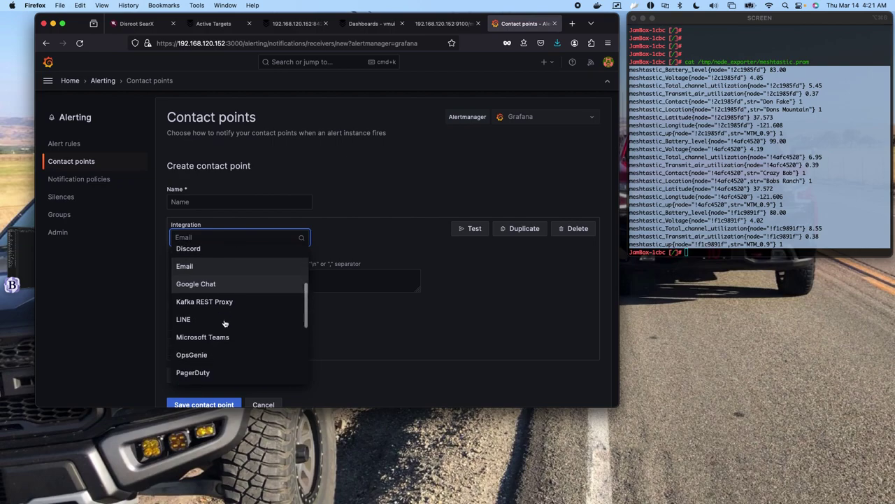
{"action": "scroll", "coordinate": [230, 323], "scroll_direction": "down", "scroll_amount": 2}
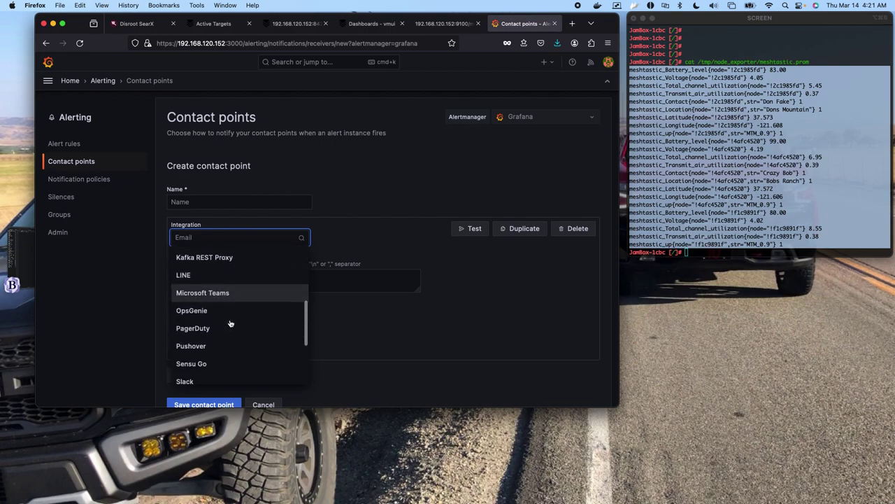
{"action": "scroll", "coordinate": [230, 322], "scroll_direction": "down", "scroll_amount": 4}
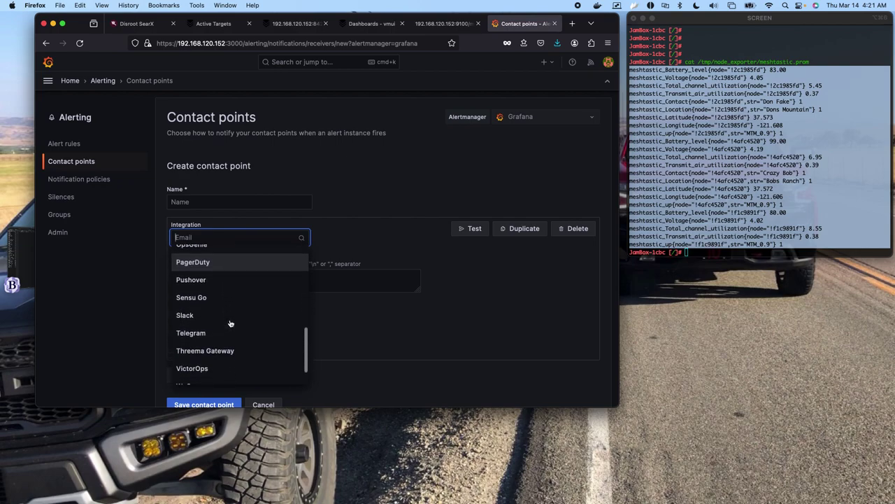
{"action": "scroll", "coordinate": [230, 322], "scroll_direction": "down", "scroll_amount": 1}
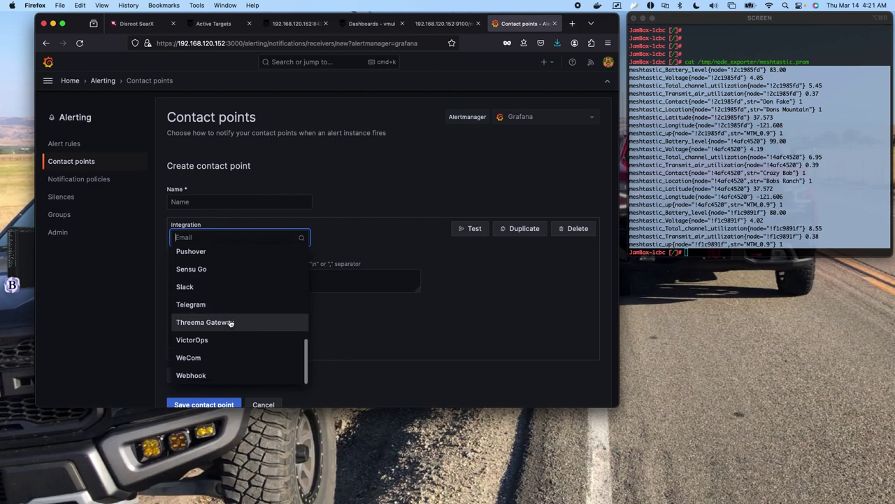
{"action": "left_click", "coordinate": [208, 376]}
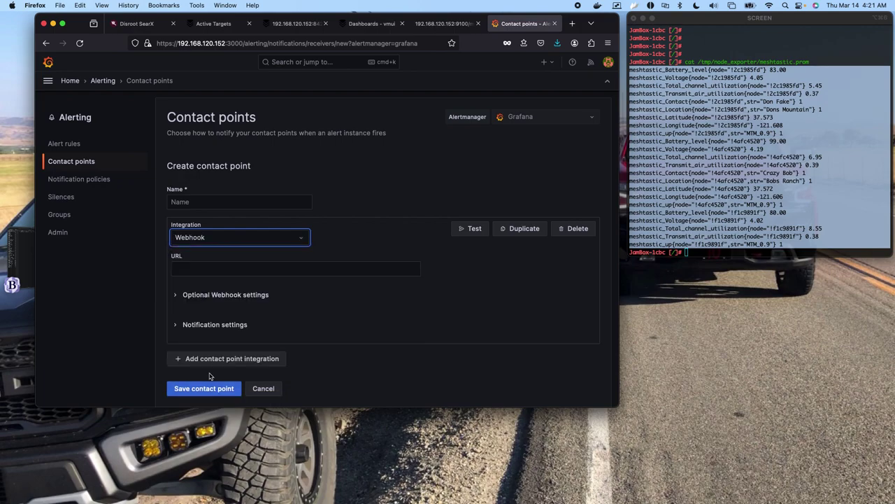
{"action": "left_click", "coordinate": [312, 267]}
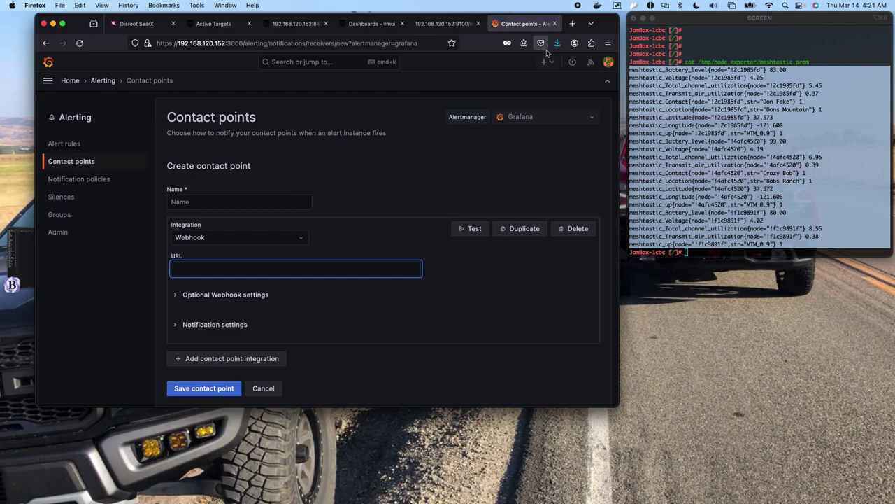
Open and close Grafana's main menu, then return to the iTerm2 terminal.
{"action": "left_click", "coordinate": [47, 82]}
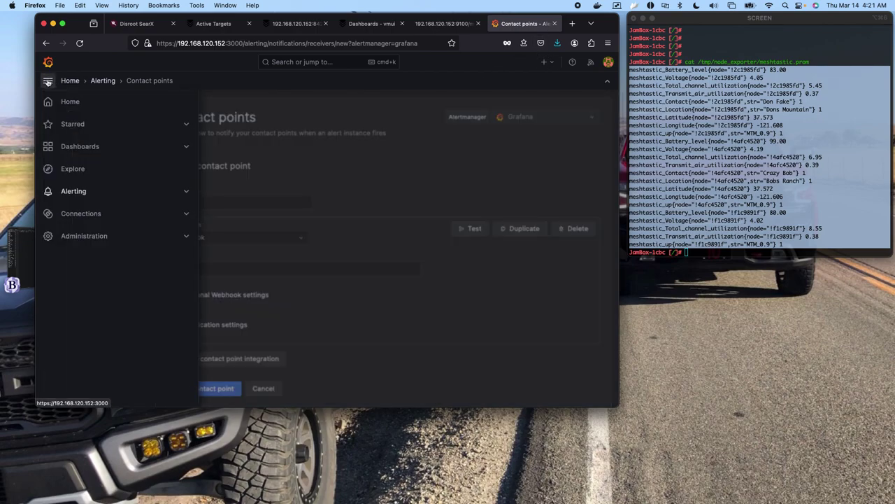
{"action": "left_click", "coordinate": [351, 140]}
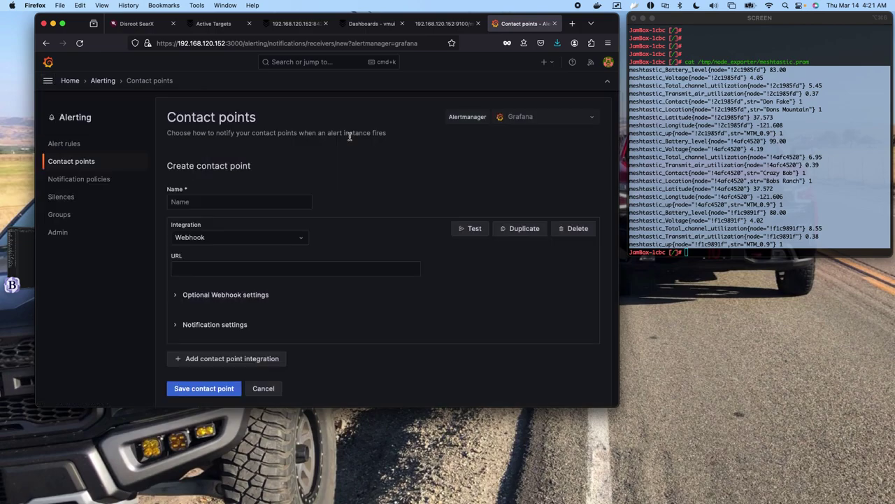
{"action": "left_click", "coordinate": [812, 185]}
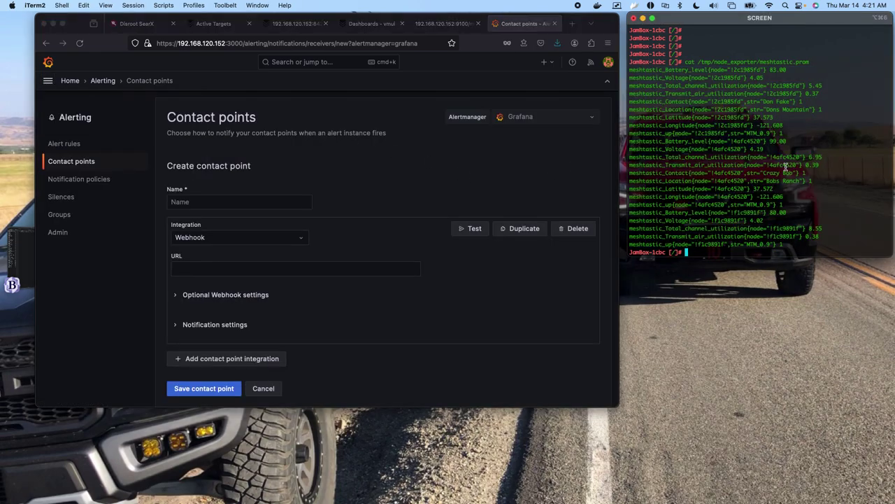
Rerun the previous mesh_metrics.sh command with -h instead of the output-file option.
{"action": "key", "text": "Up"}
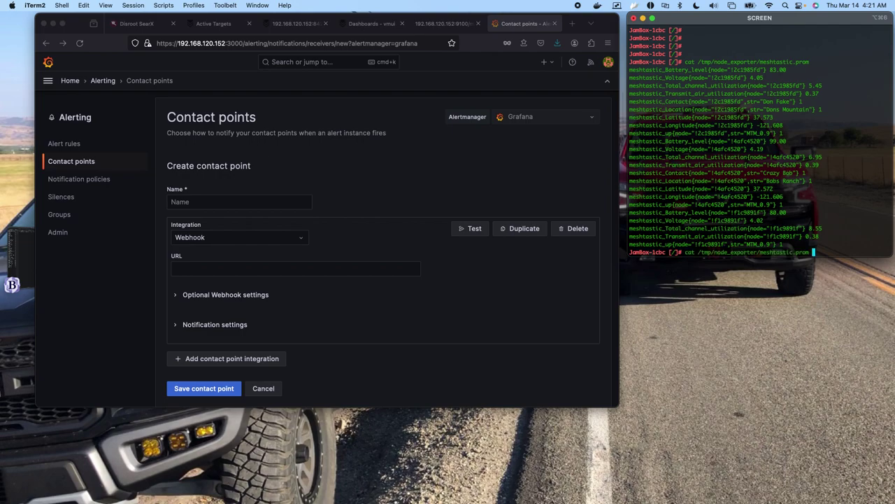
{"action": "key", "text": "Up"}
{"action": "key", "text": "Up"}
{"action": "key", "text": "Up"}
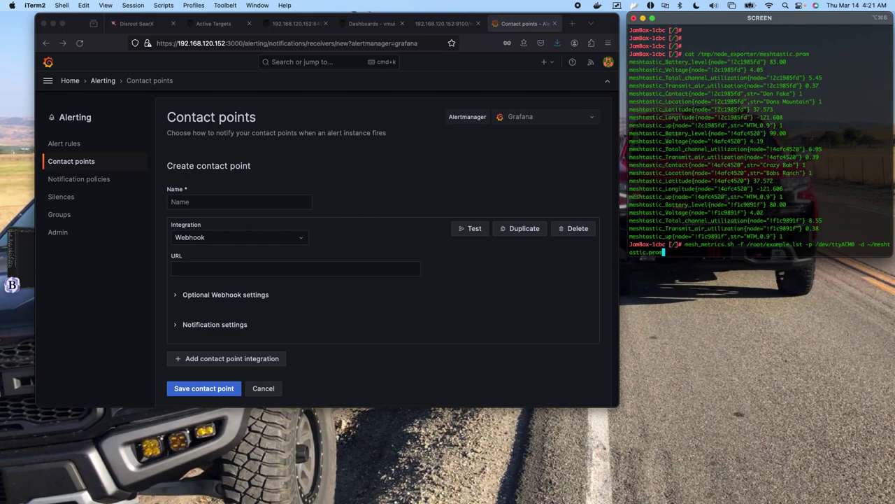
{"action": "key", "text": "ctrl+w"}
{"action": "key", "text": "ctrl+w"}
{"action": "type", "text": "-h"}
{"action": "key", "text": "Return"}
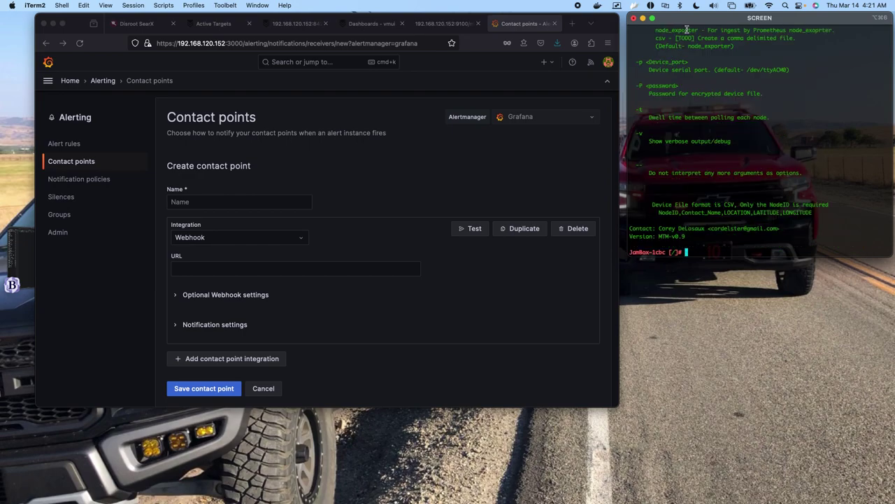
Select the option descriptions and the author's contact line in the help text.
{"action": "left_click_drag", "start_coordinate": [688, 45], "coordinate": [721, 183]}
{"action": "scroll", "coordinate": [710, 102], "scroll_direction": "up", "scroll_amount": 5}
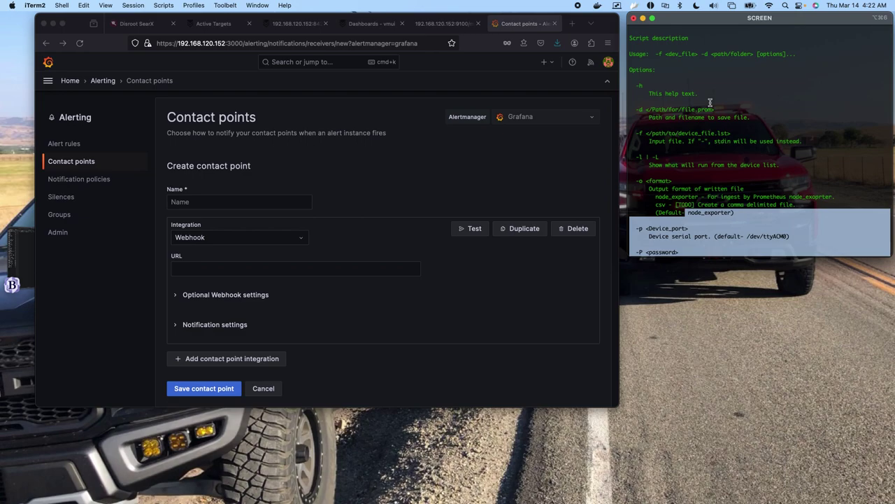
{"action": "scroll", "coordinate": [710, 102], "scroll_direction": "down", "scroll_amount": 5}
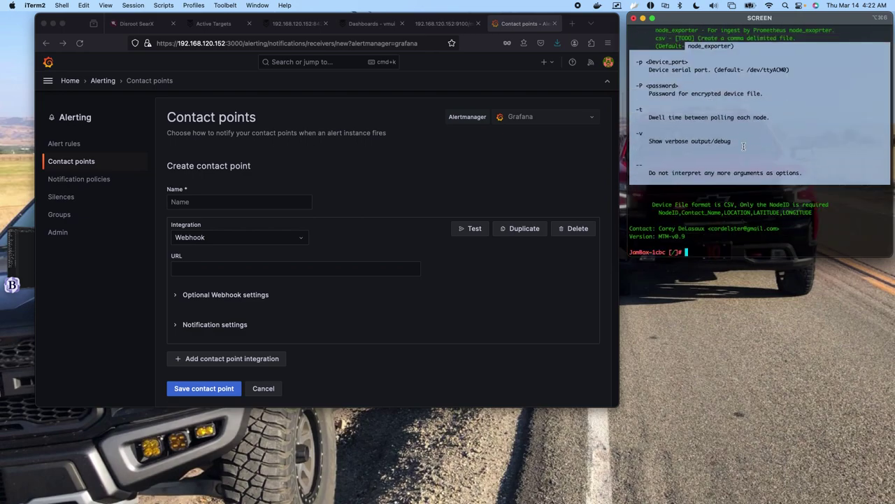
{"action": "left_click_drag", "start_coordinate": [787, 228], "coordinate": [614, 232]}
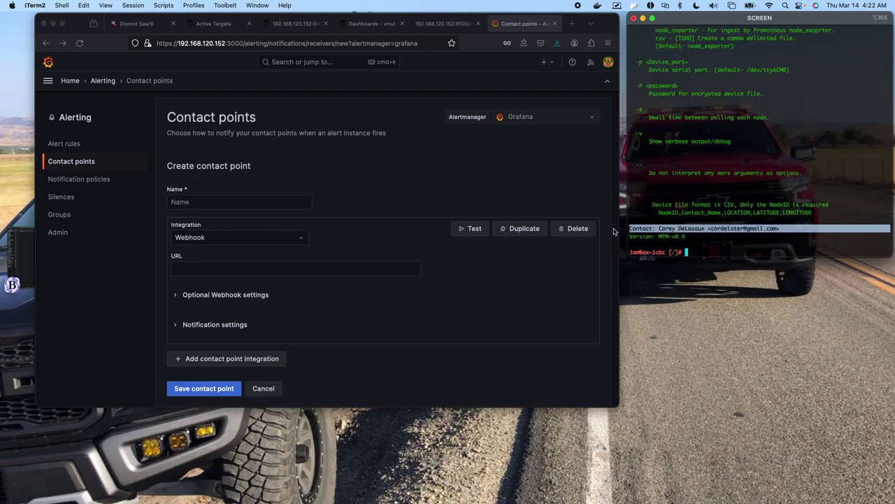